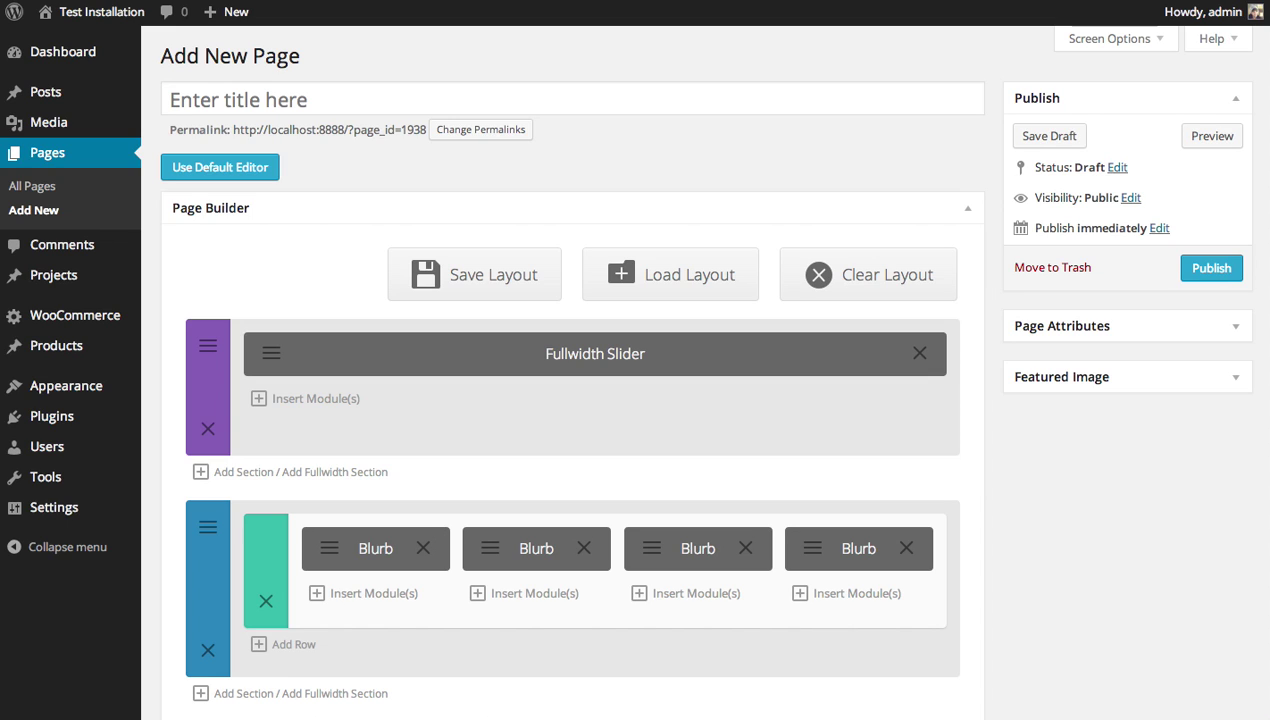
# Scroll through the homepage layout down to its closing Text-and-Image section.
pyautogui.scroll(-10, 1266, 345)
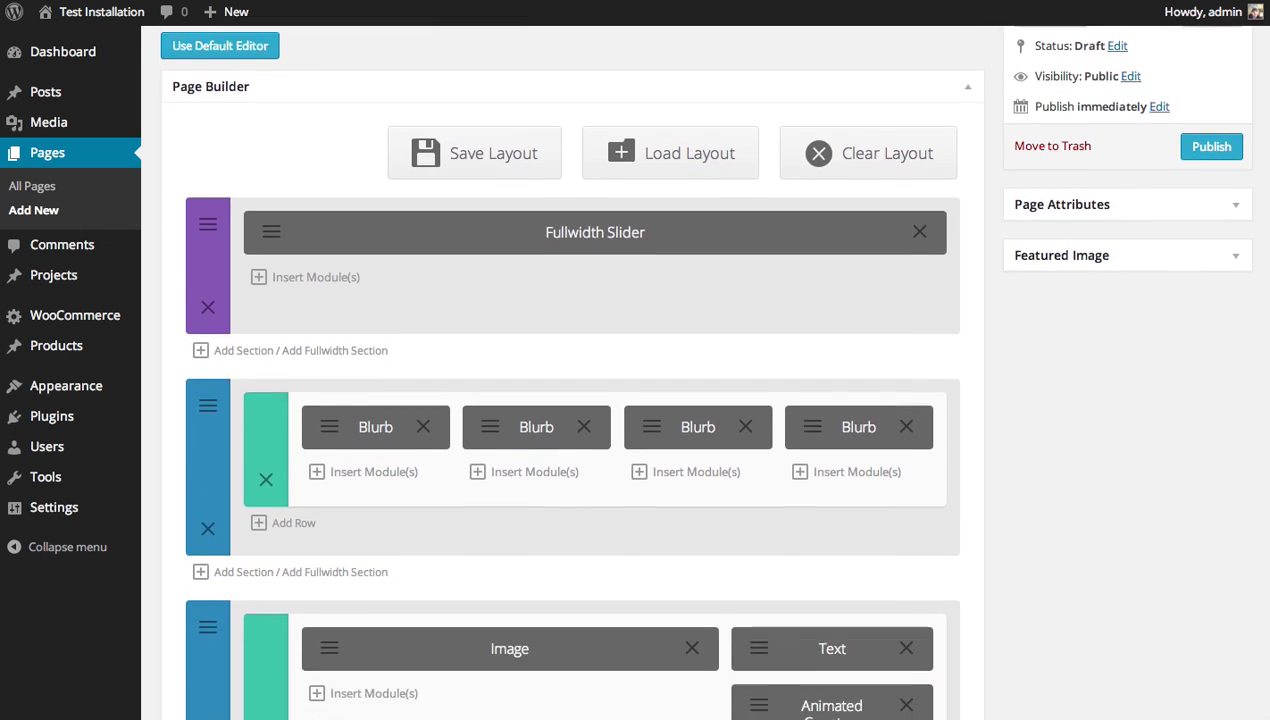
pyautogui.scroll(10, 1266, 345)
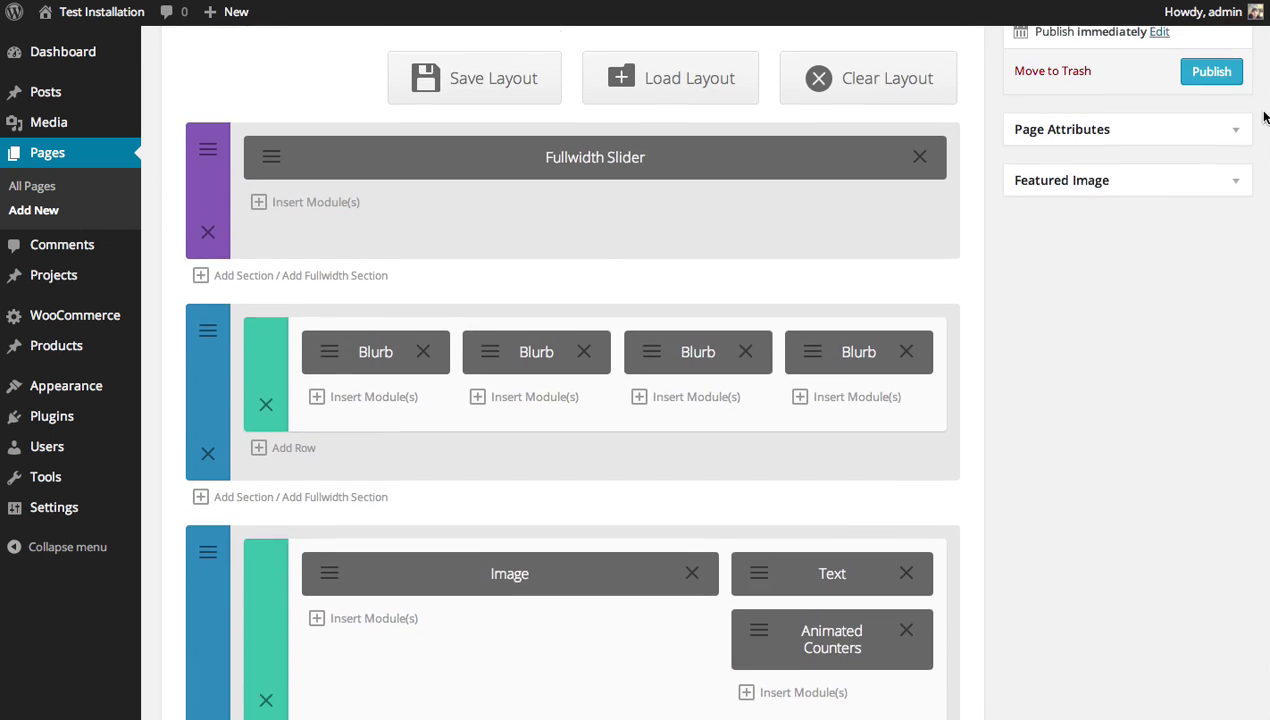
pyautogui.scroll(-5, 1260, 150)
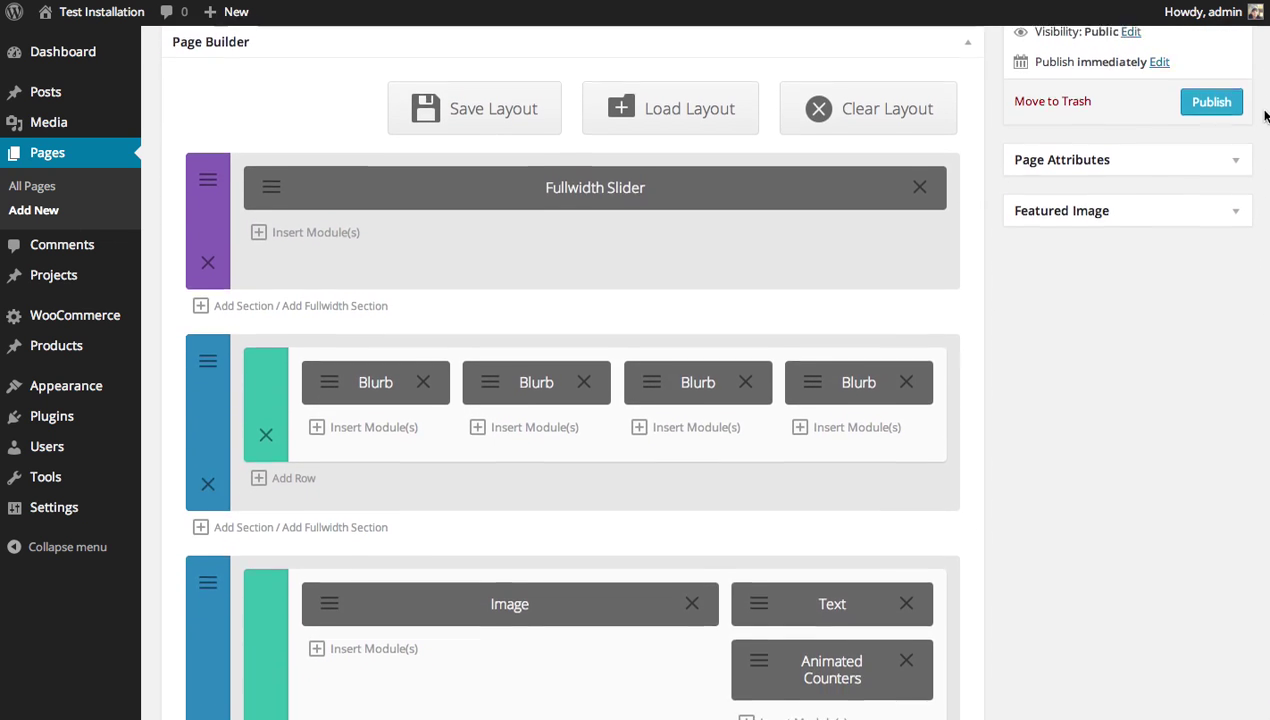
pyautogui.scroll(-5, 1254, 219)
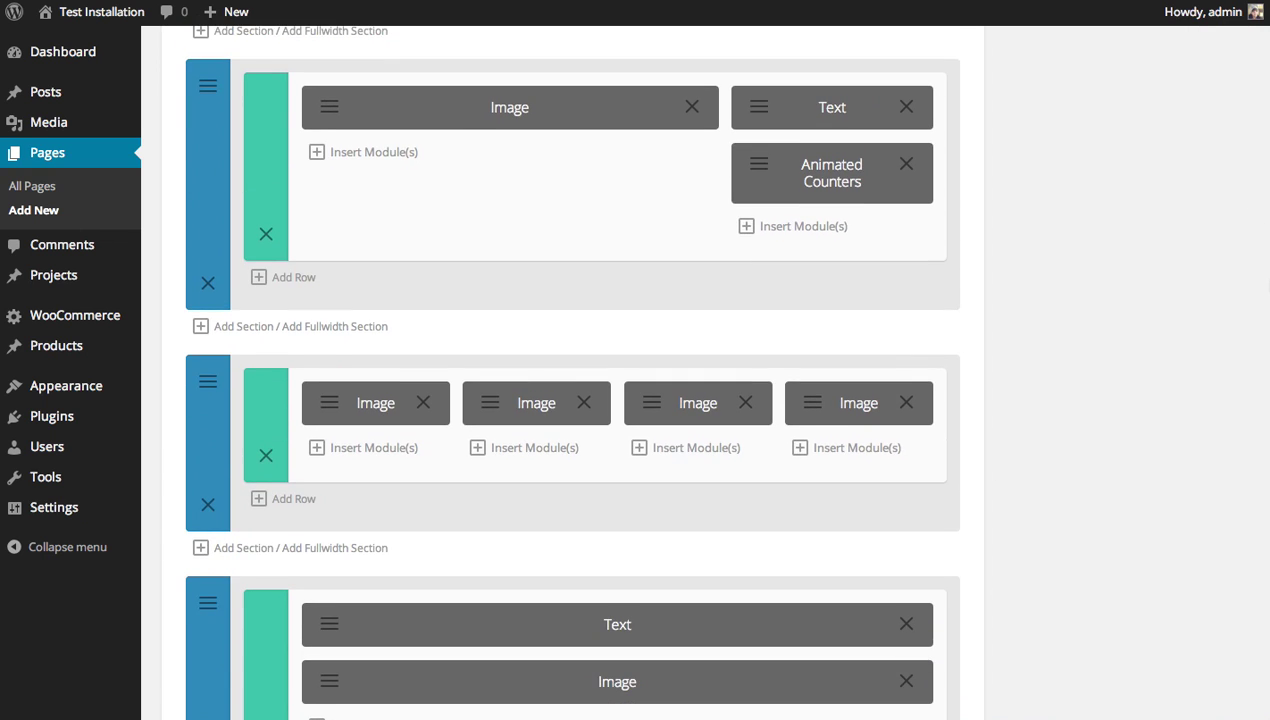
pyautogui.scroll(8, 1266, 133)
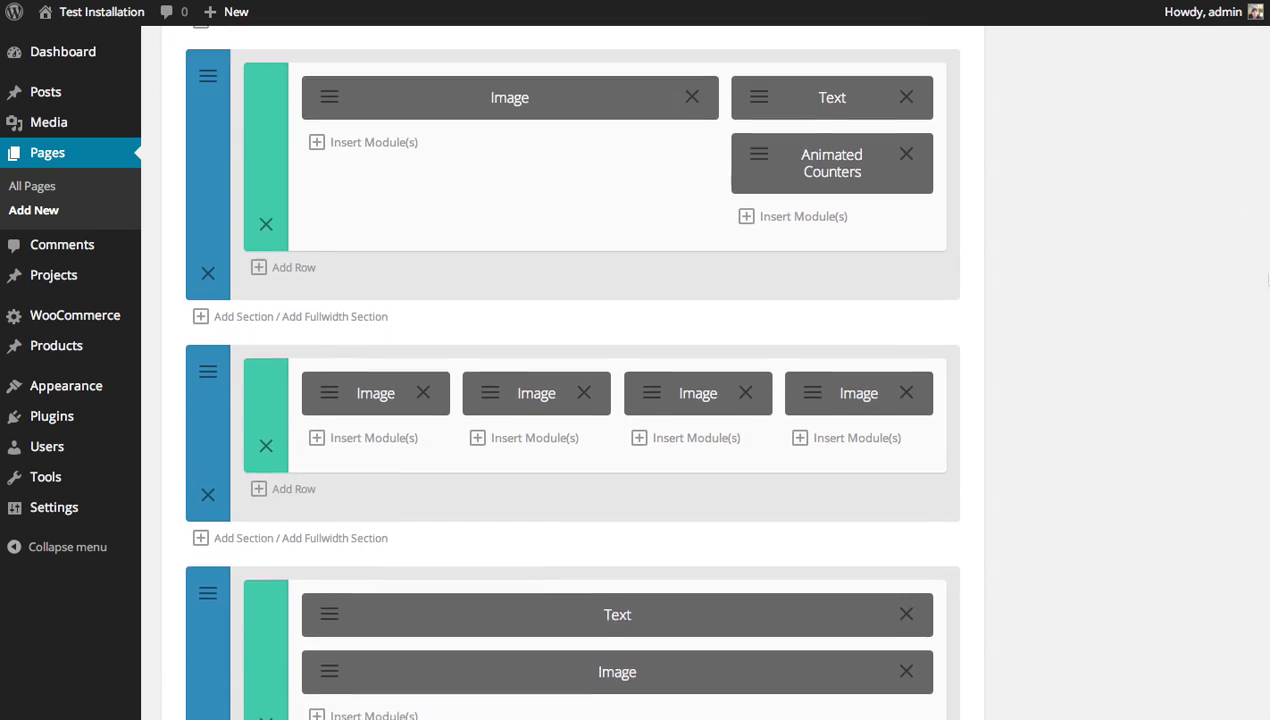
pyautogui.scroll(2, 1266, 133)
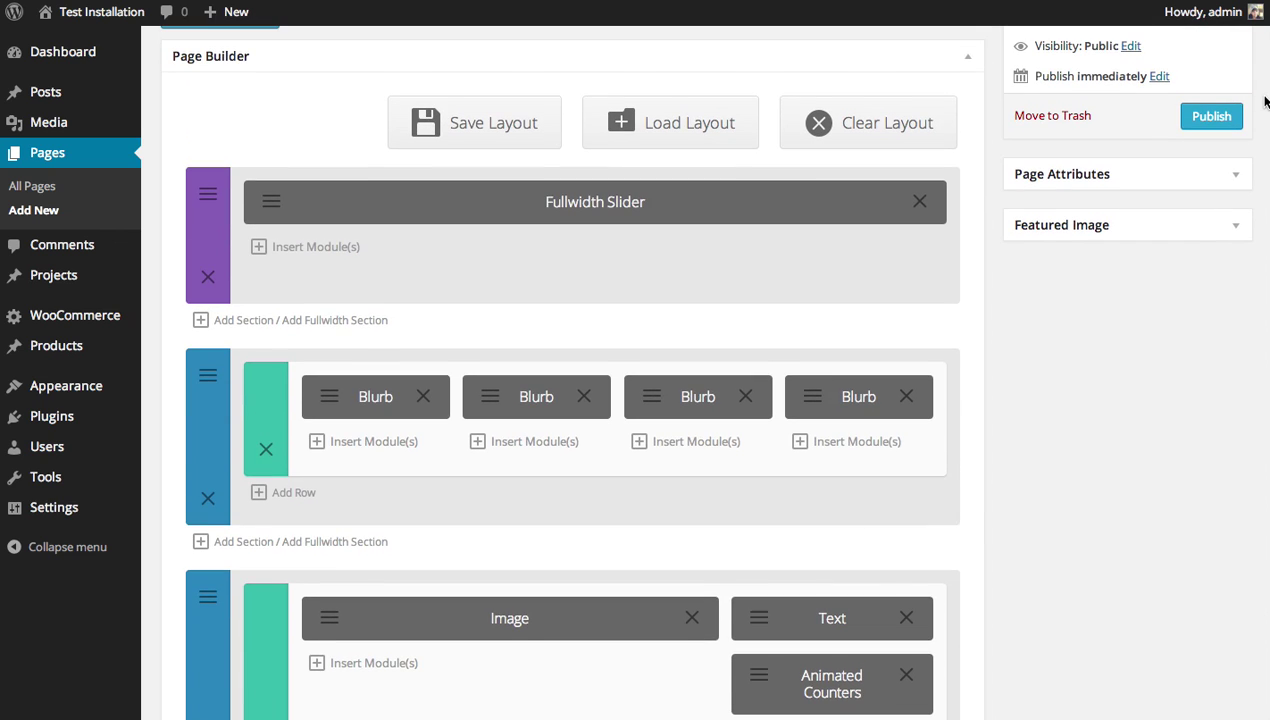
pyautogui.scroll(-1, 1256, 115)
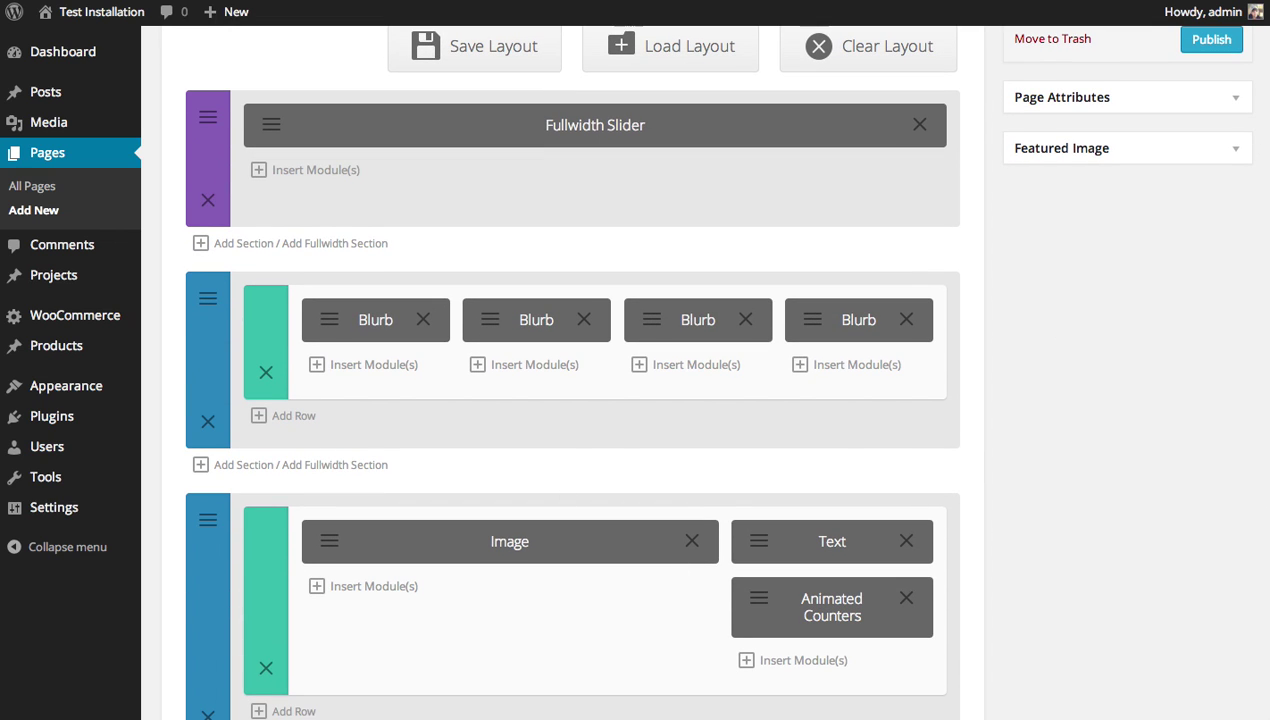
pyautogui.scroll(-2, 713, 370)
pyautogui.scroll(5, 713, 370)
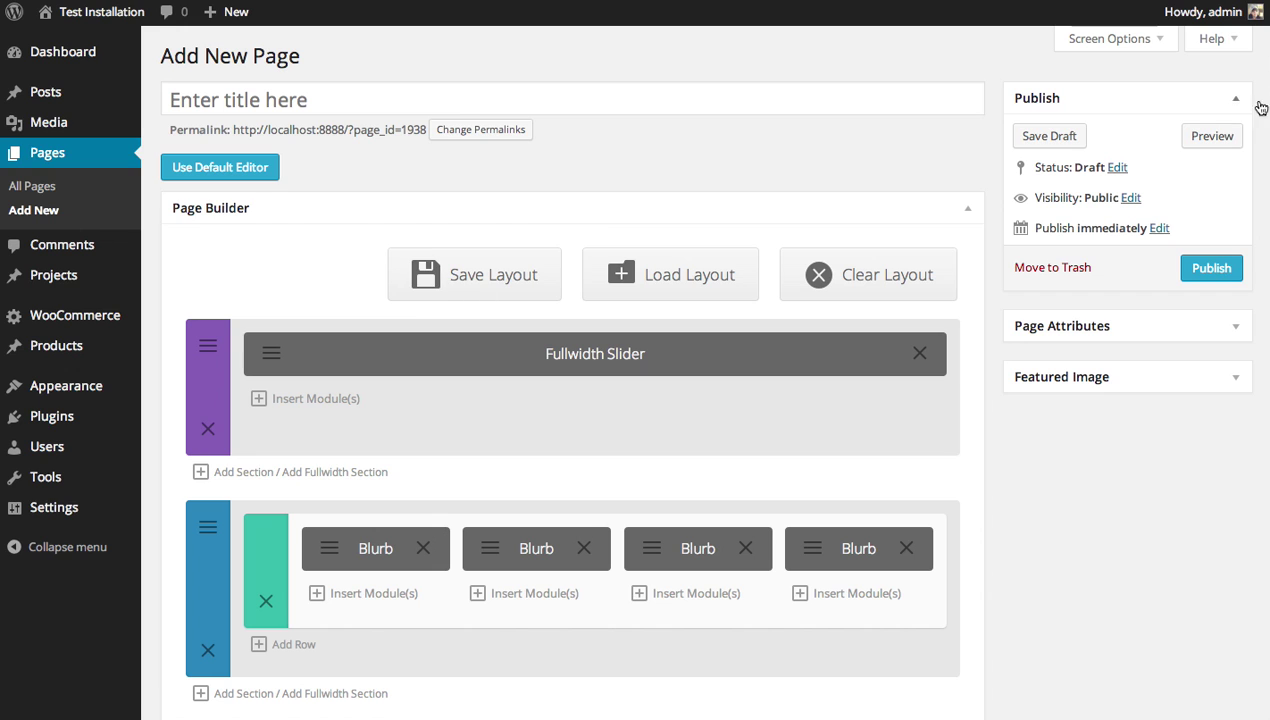
pyautogui.scroll(-1, 560, 370)
pyautogui.scroll(1, 560, 370)
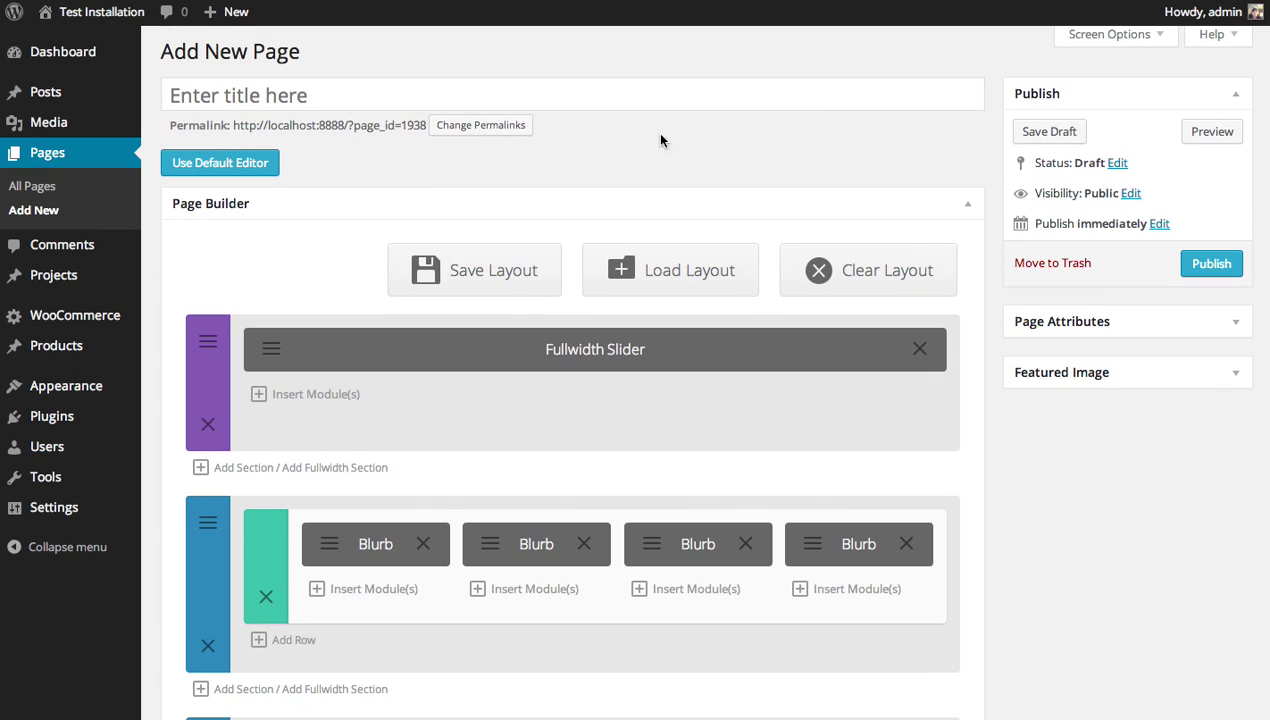
# Store the current builder layout in the library under the name 'Cool Homepage'.
pyautogui.click(473, 269)
pyautogui.click(564, 358)
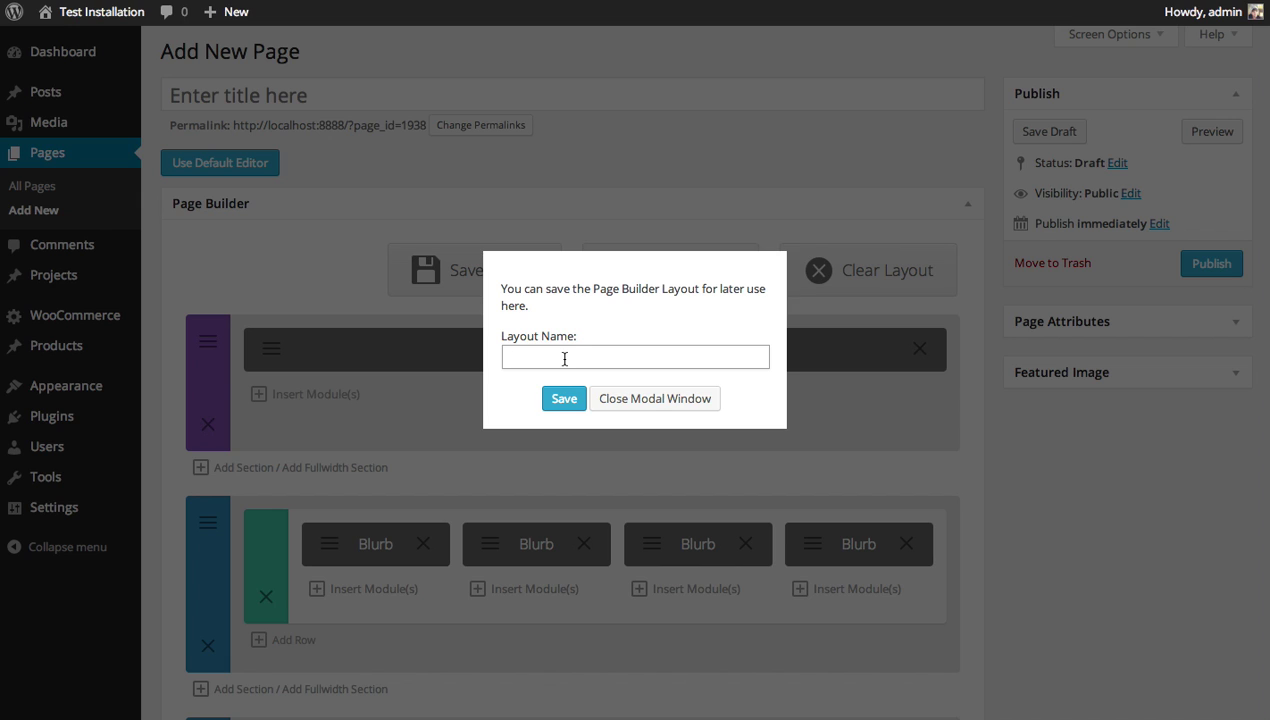
pyautogui.write('Cool Homepage')
pyautogui.click(563, 398)
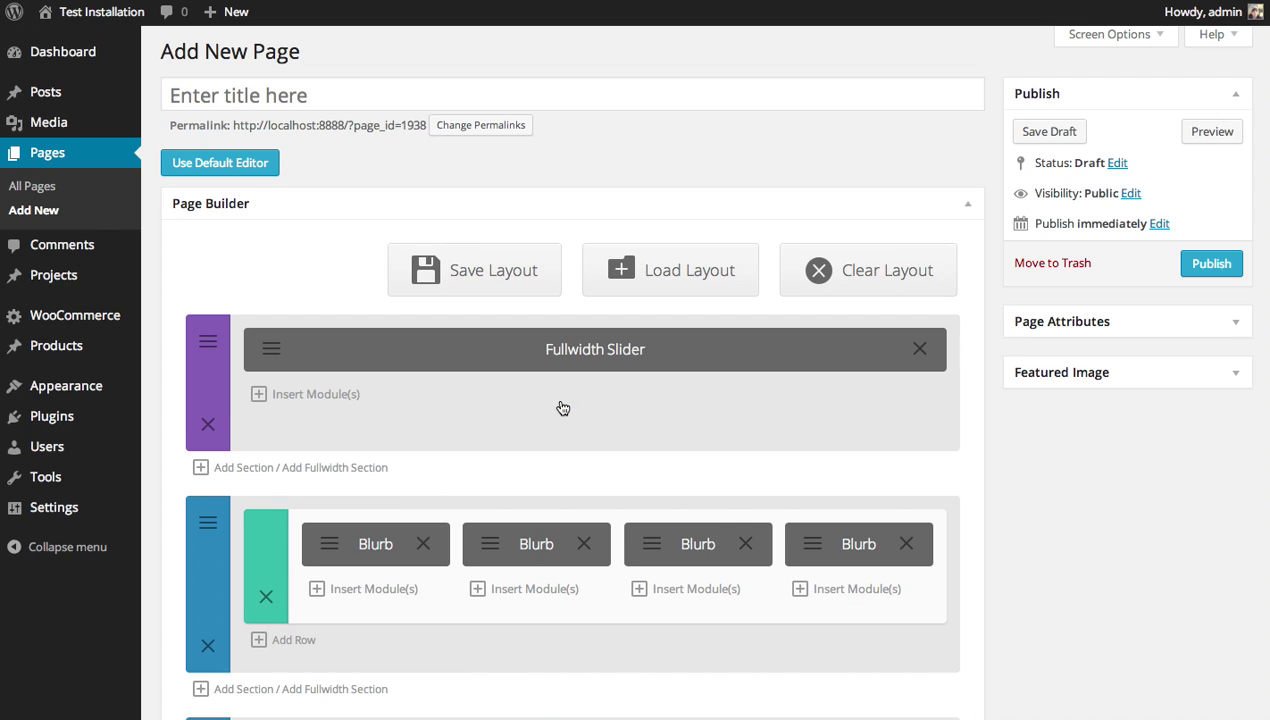
pyautogui.scroll(-10, 600, 400)
pyautogui.scroll(10, 1262, 354)
pyautogui.scroll(3, 775, 48)
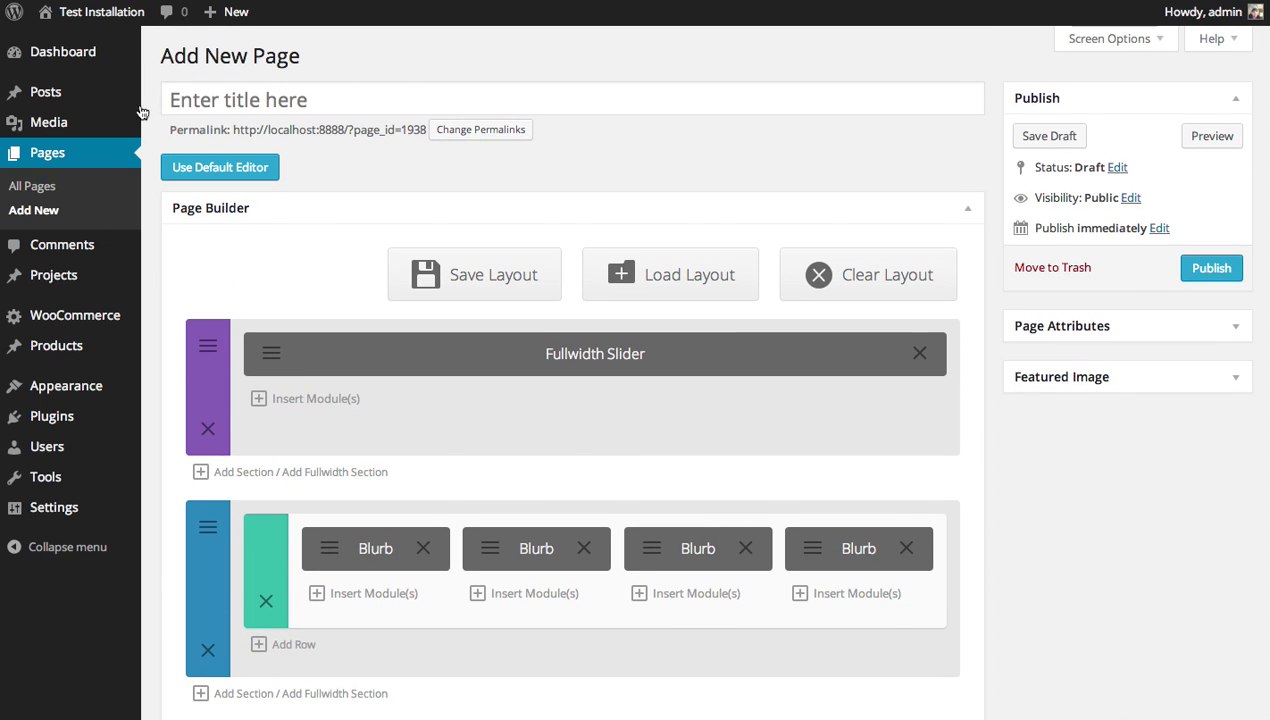
# Add a new page titled 'Cool Homepage', discarding the unsaved page, and enable the Divi Builder.
pyautogui.click(40, 210)
pyautogui.click(1045, 180)
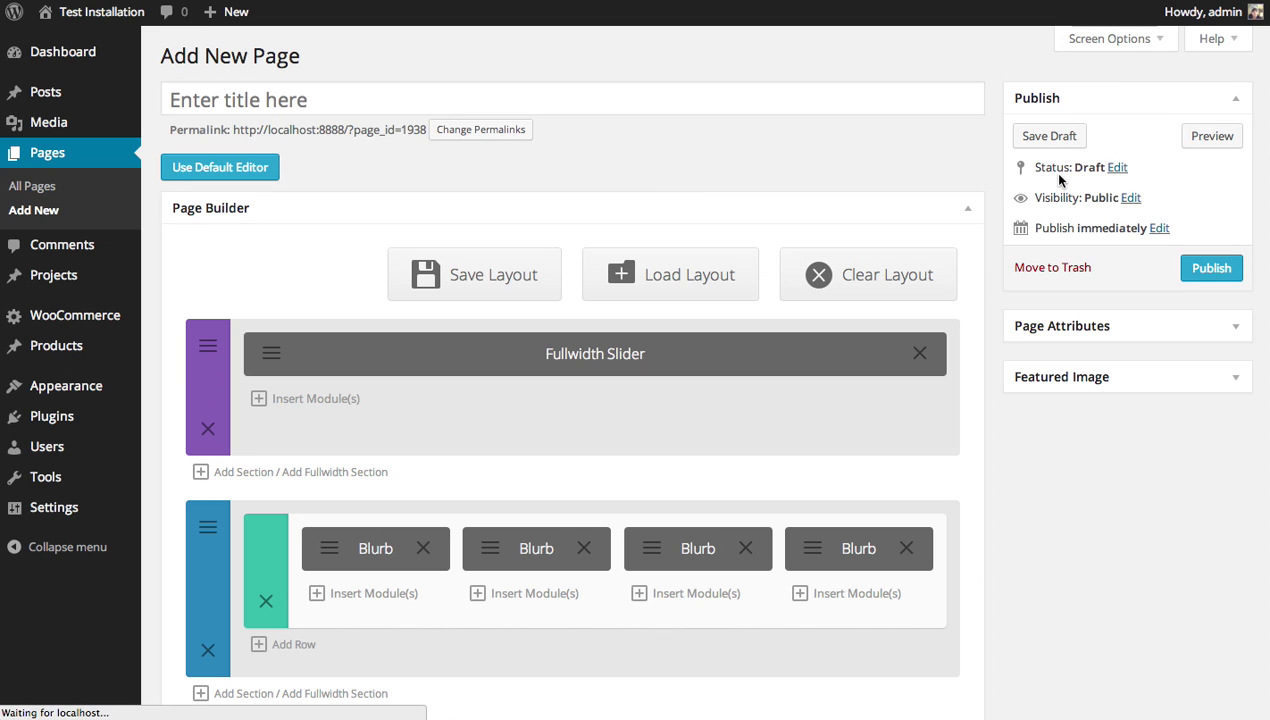
pyautogui.click(281, 101)
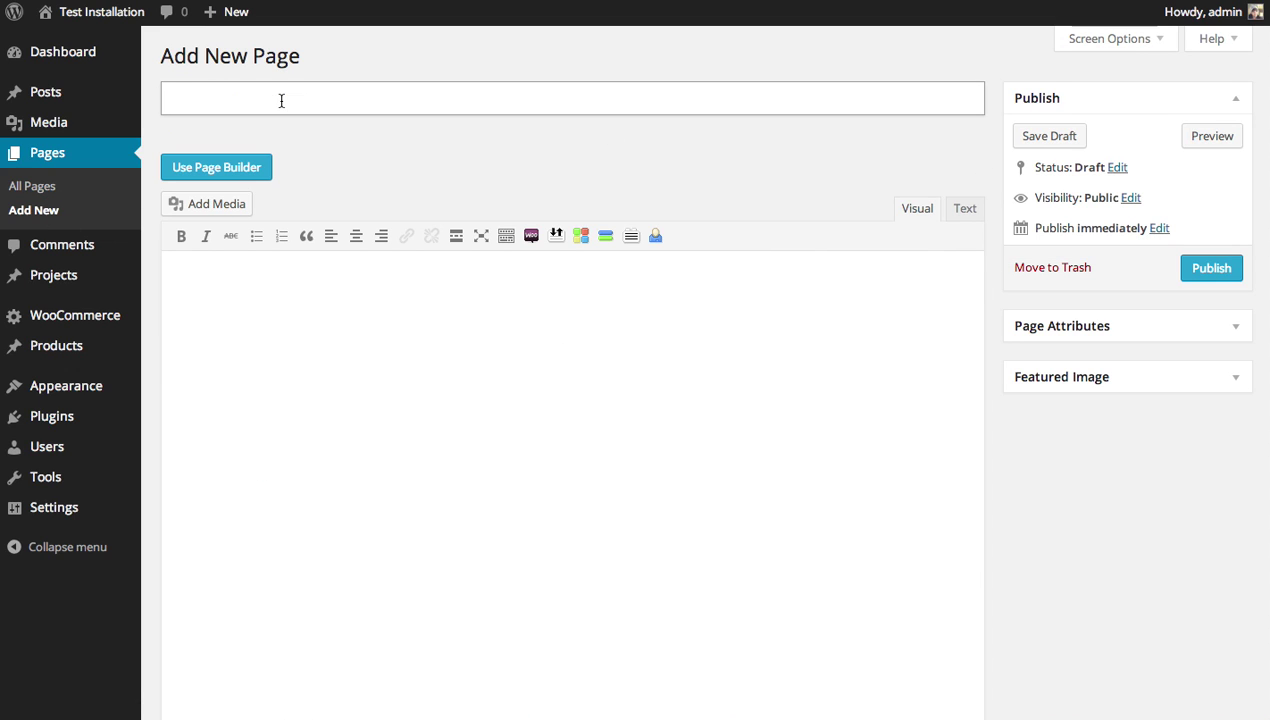
pyautogui.write('Cool Homepage')
pyautogui.click(244, 172)
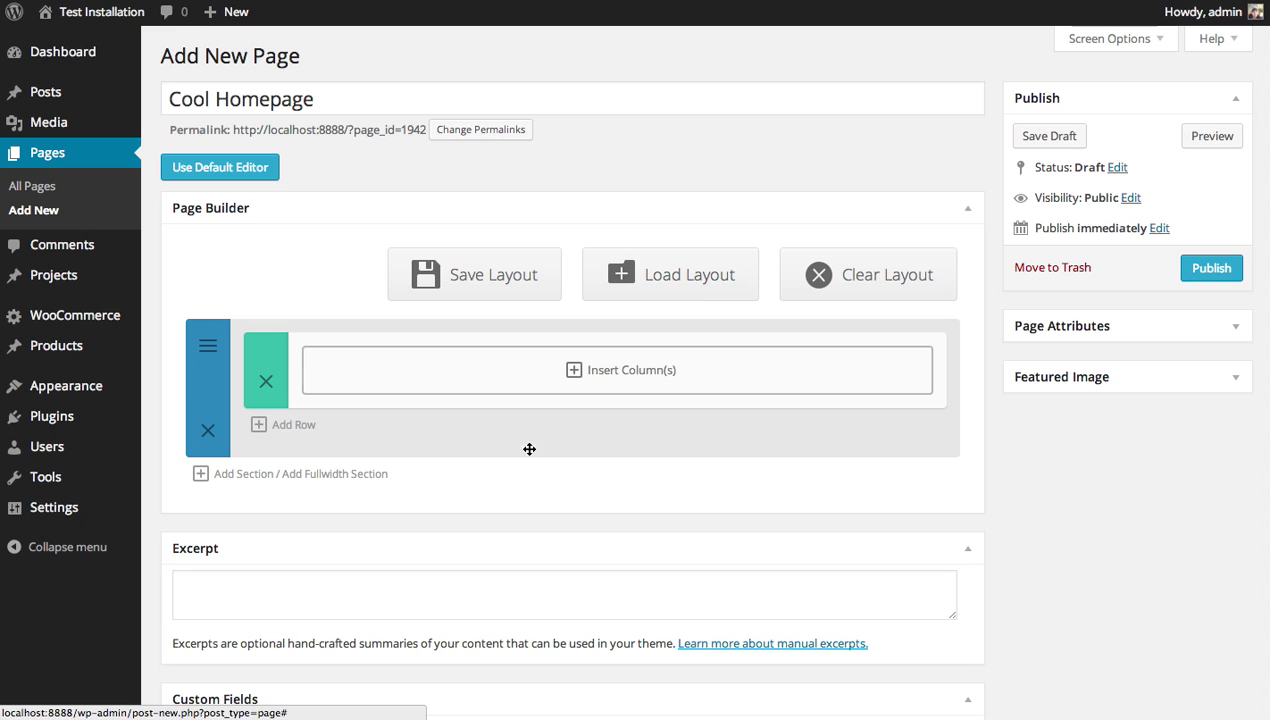
# Load the 'Cool Homepage' layout with 'Replace the existing content with loaded layout' ticked.
pyautogui.click(675, 288)
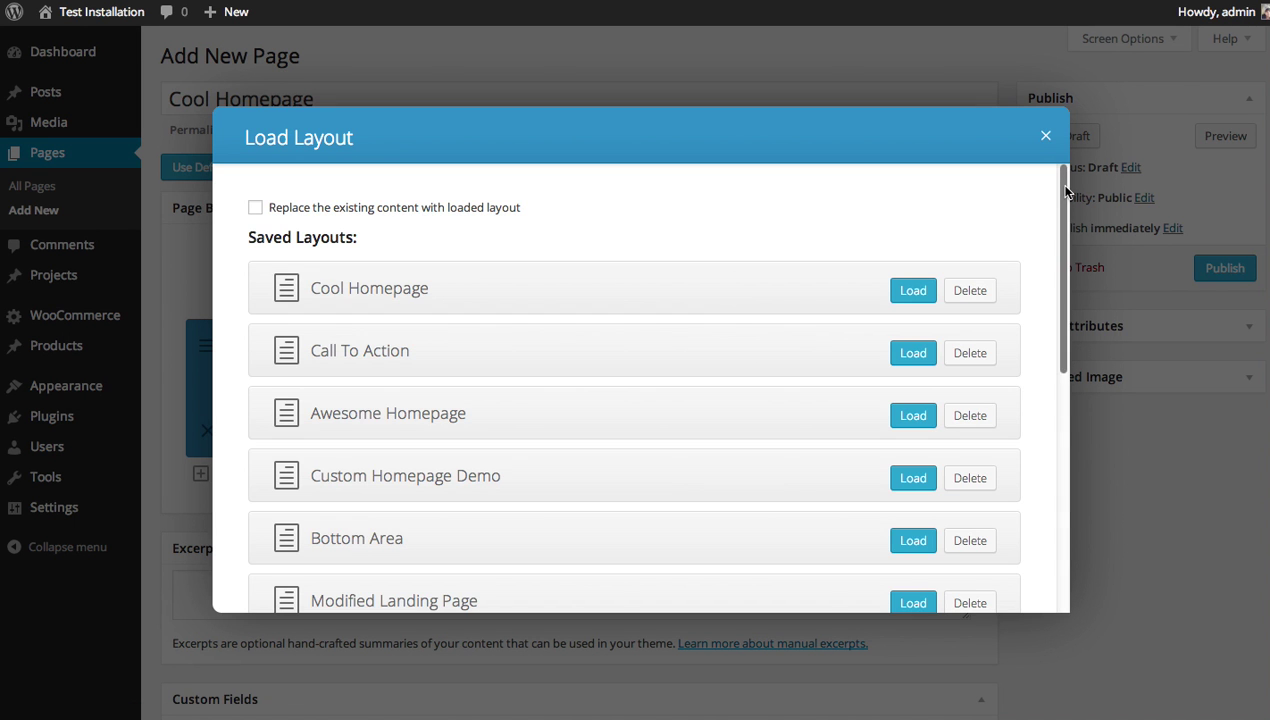
pyautogui.moveTo(1066, 190)
pyautogui.mouseDown()
pyautogui.moveTo(1072, 274)
pyautogui.moveTo(1077, 176)
pyautogui.mouseUp()
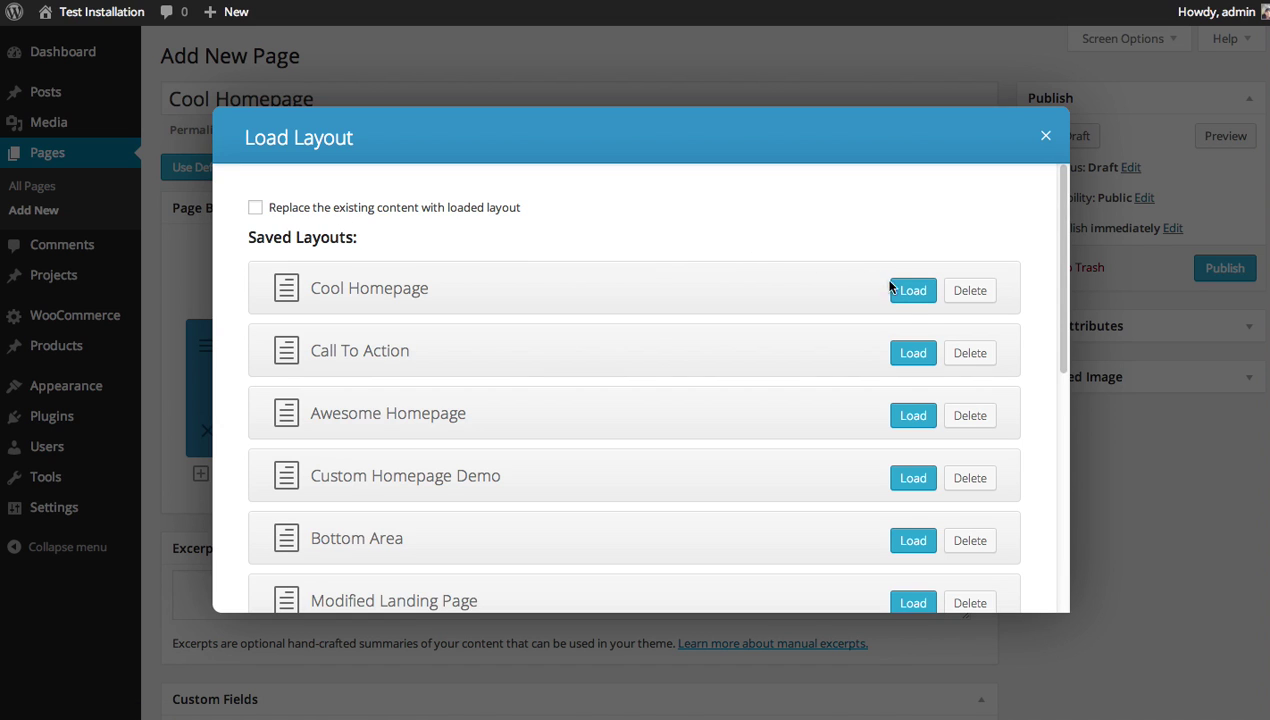
pyautogui.click(256, 209)
pyautogui.click(255, 209)
pyautogui.click(901, 293)
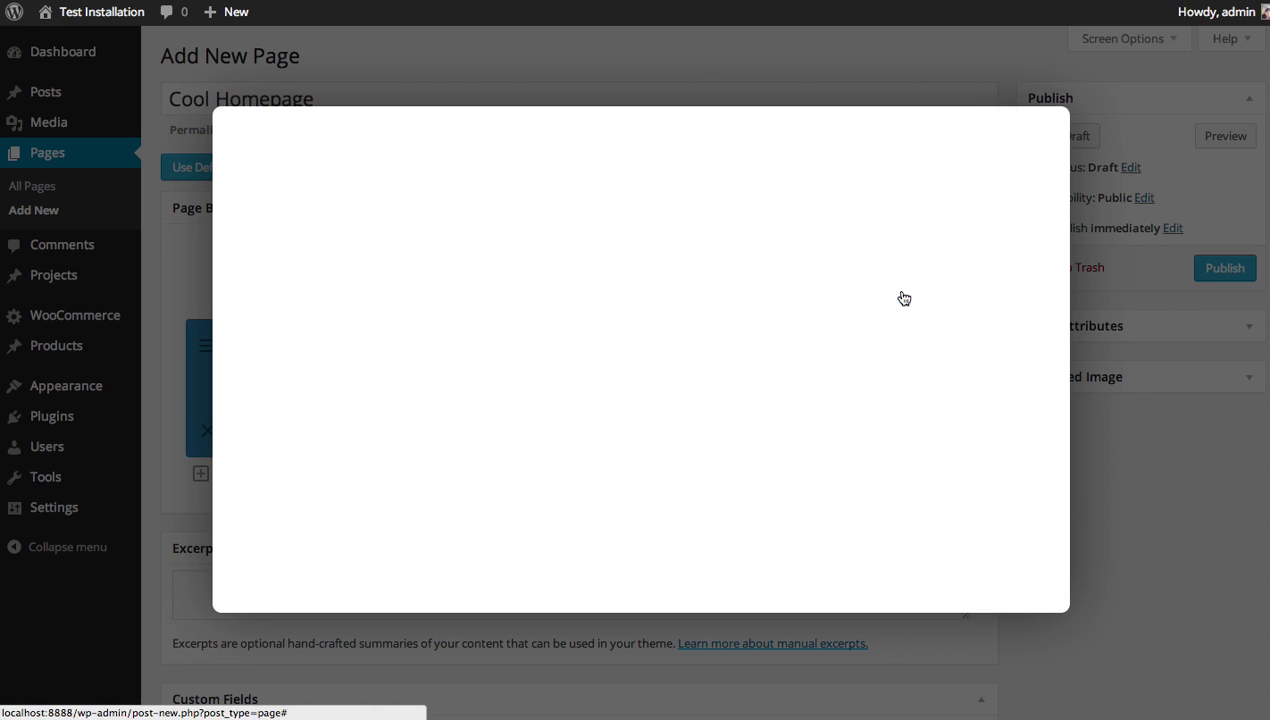
# Scroll through the loaded slider, blurb, image, text and counter sections to check them.
pyautogui.scroll(-3, 930, 291)
pyautogui.scroll(-10, 1260, 461)
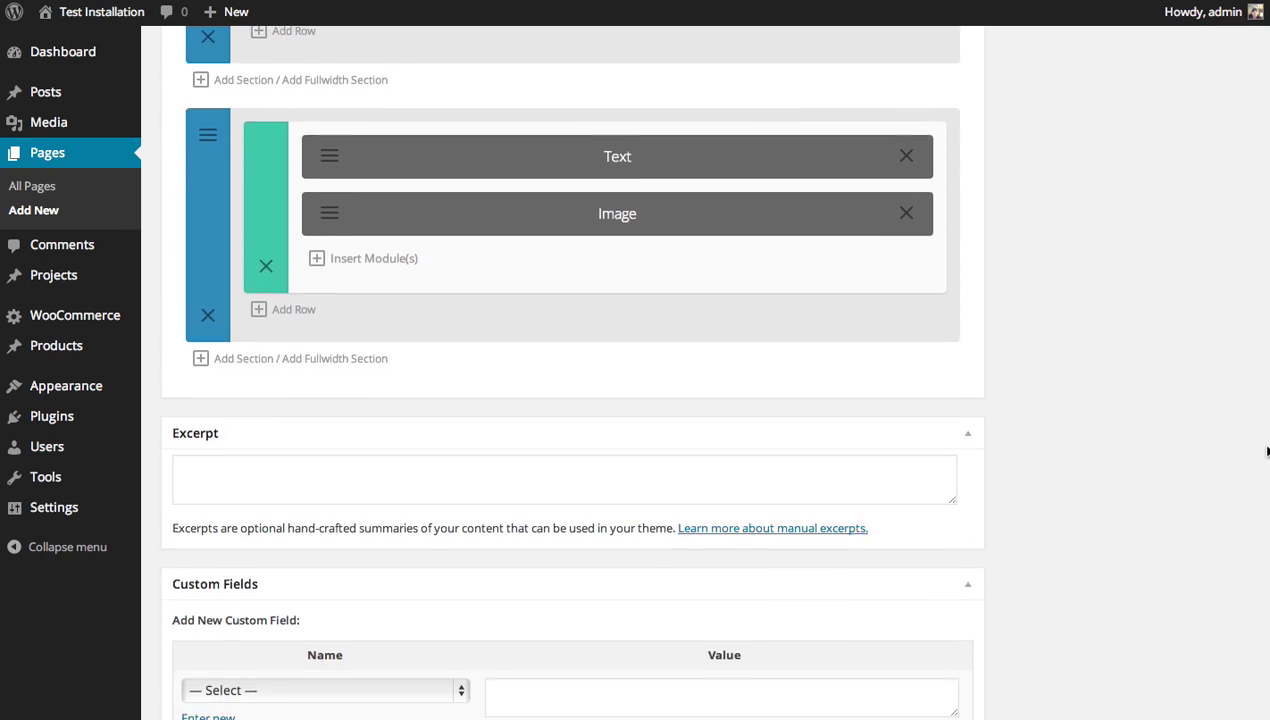
pyautogui.scroll(11, 1260, 461)
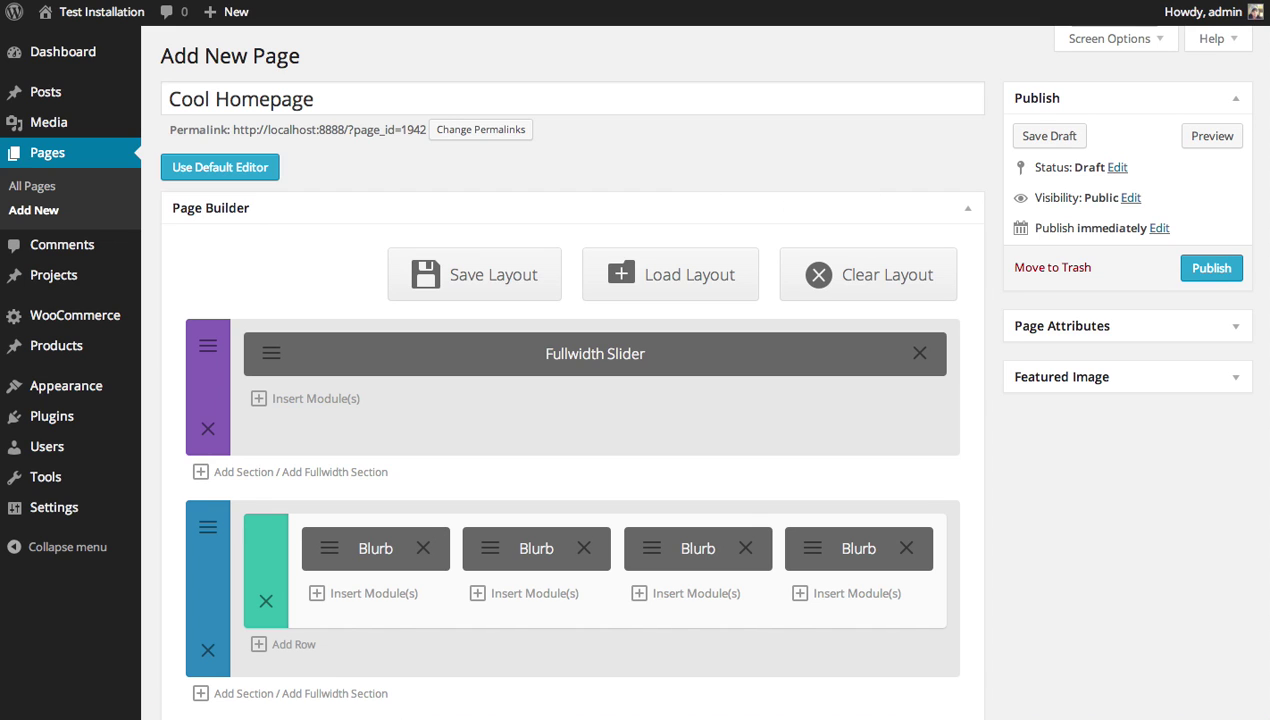
pyautogui.scroll(-1, 700, 370)
pyautogui.scroll(1, 700, 370)
pyautogui.scroll(-3, 700, 370)
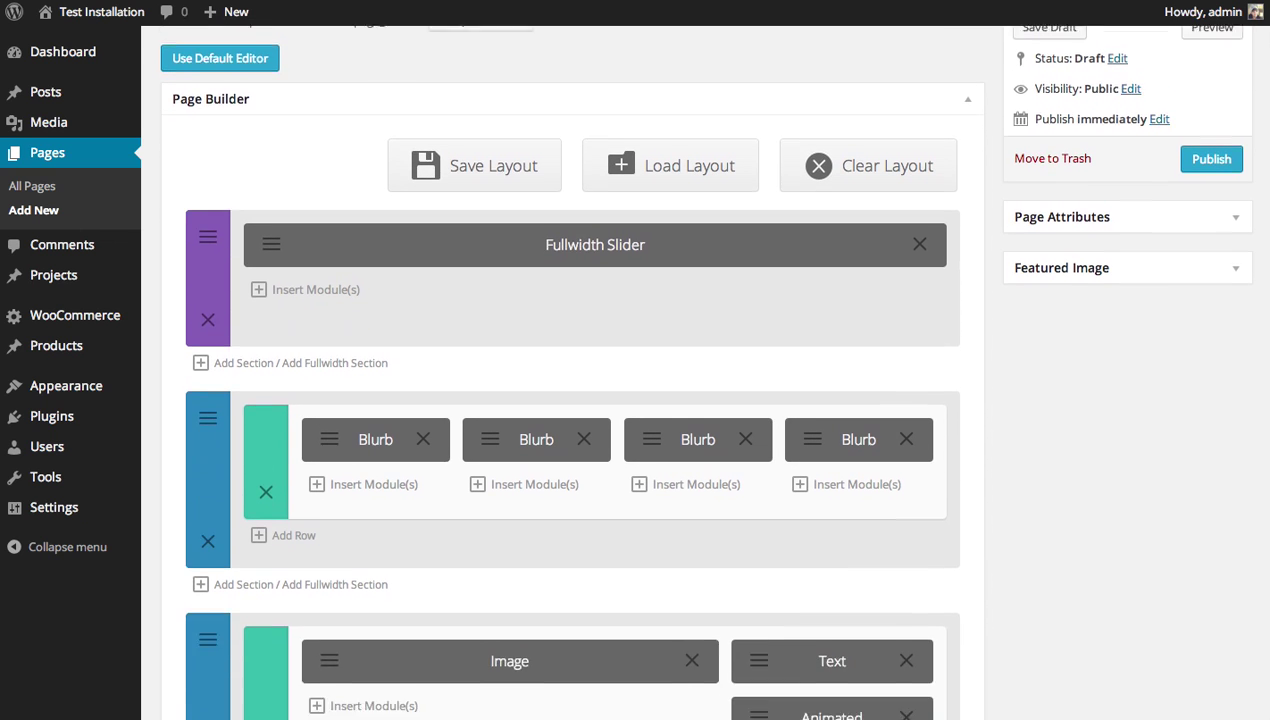
pyautogui.scroll(3, 700, 370)
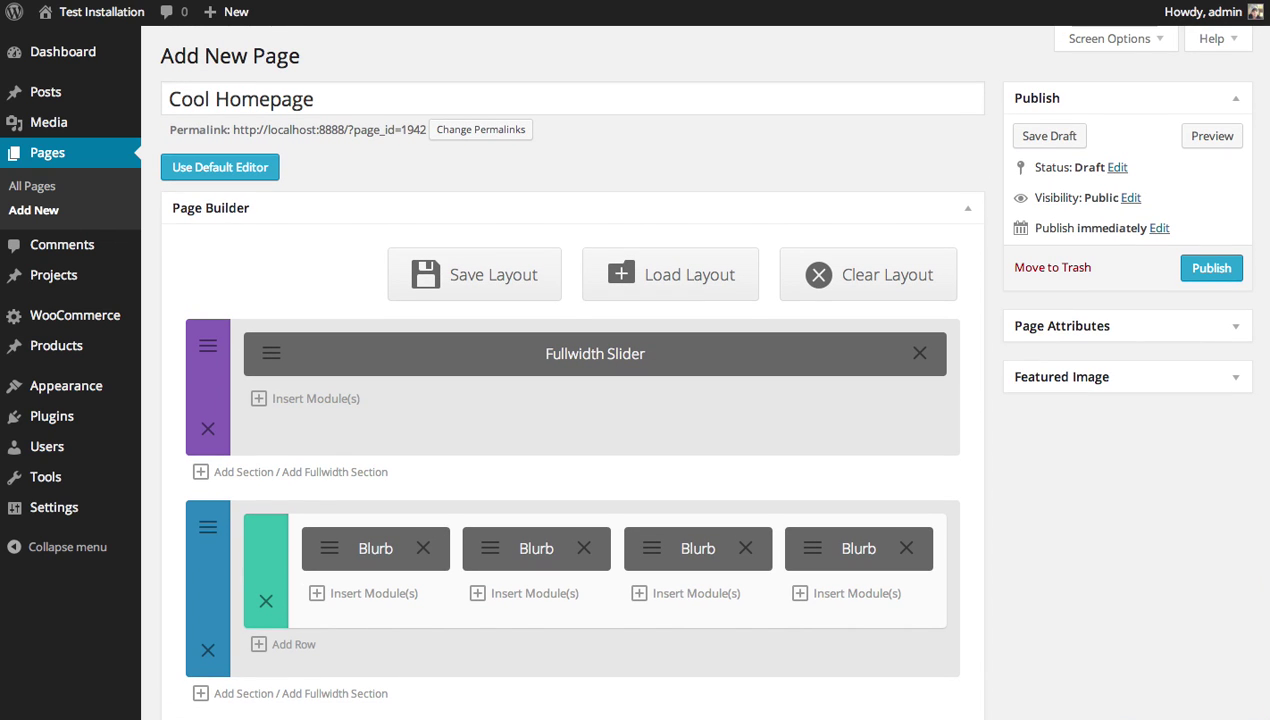
pyautogui.scroll(-1, 700, 370)
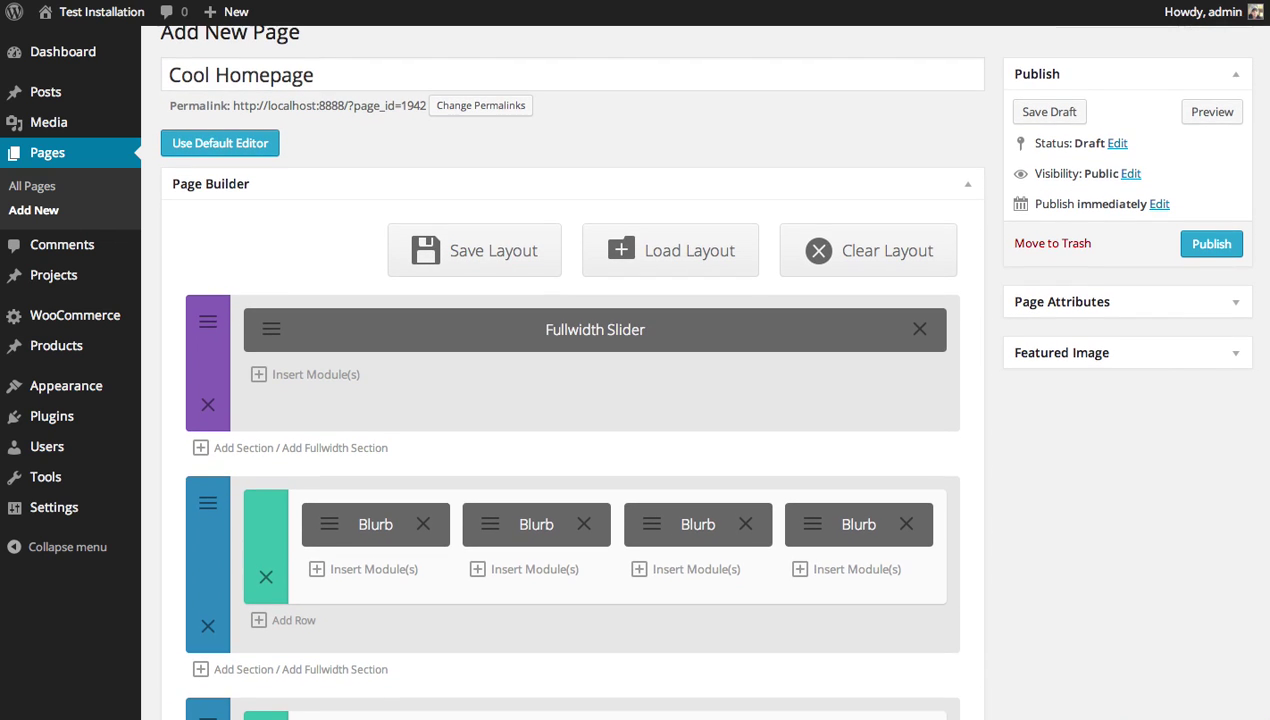
pyautogui.scroll(-15, 570, 400)
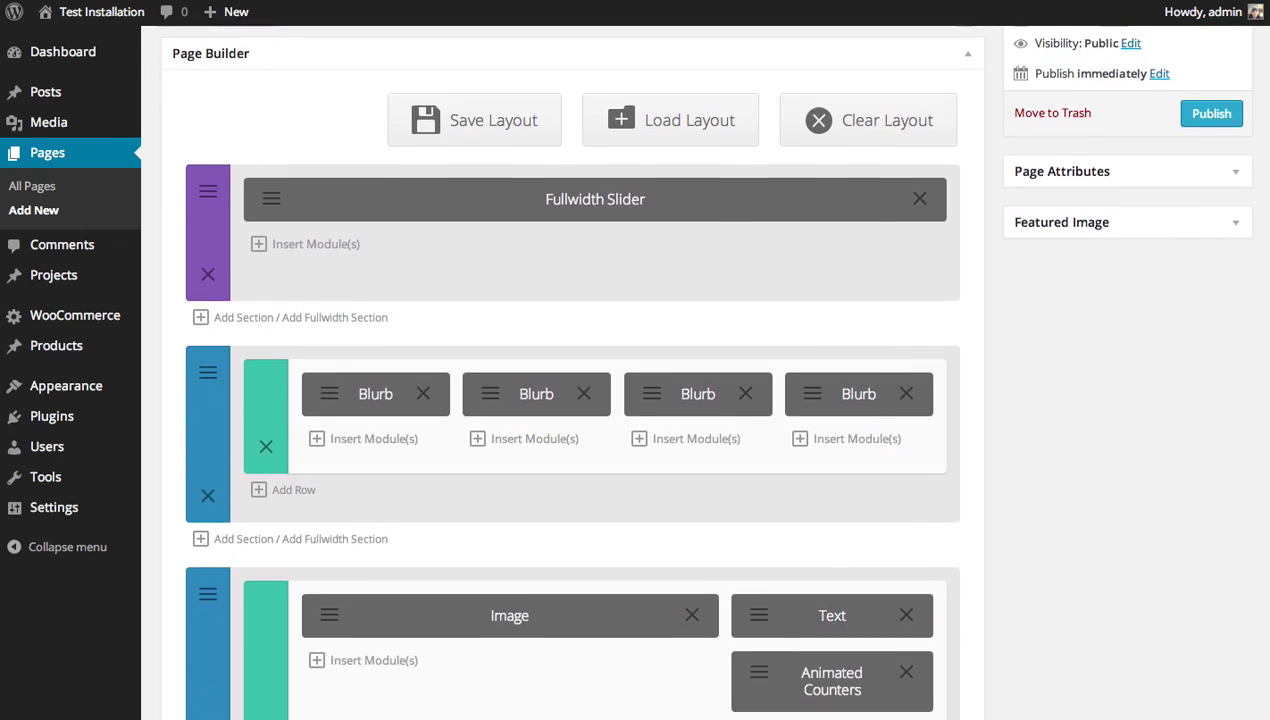
pyautogui.scroll(-1, 570, 400)
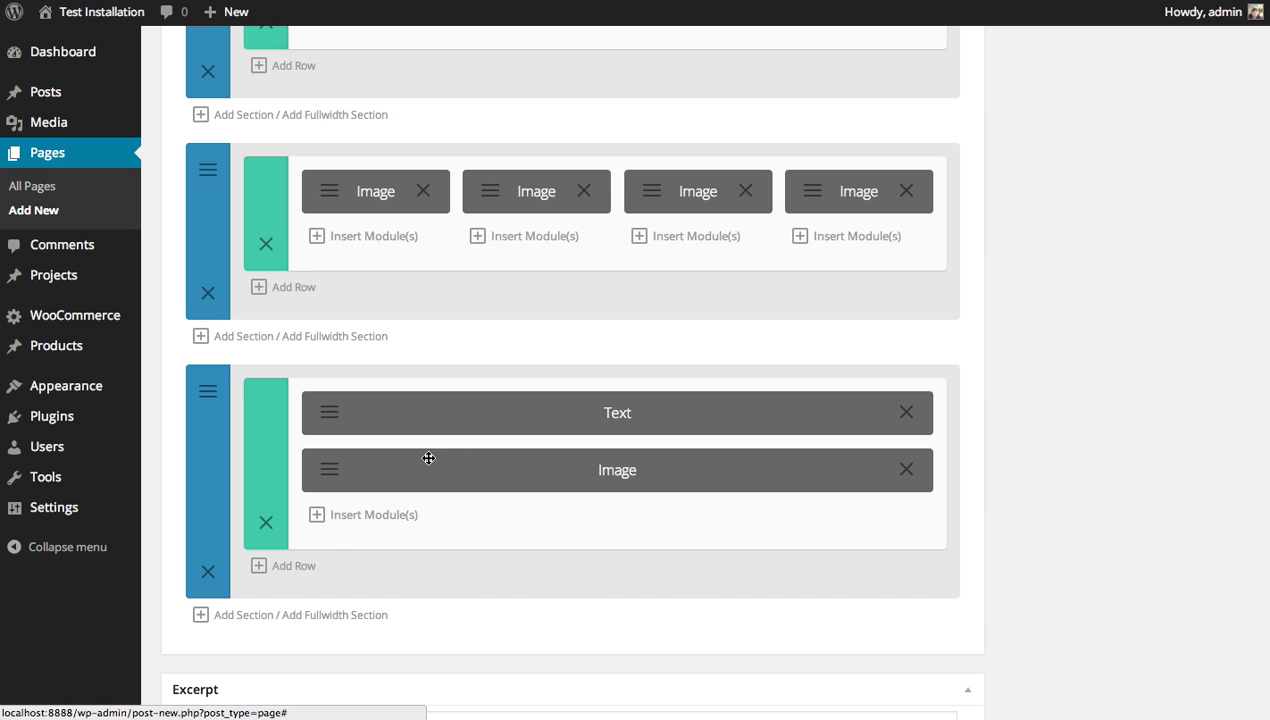
pyautogui.scroll(15, 1250, 150)
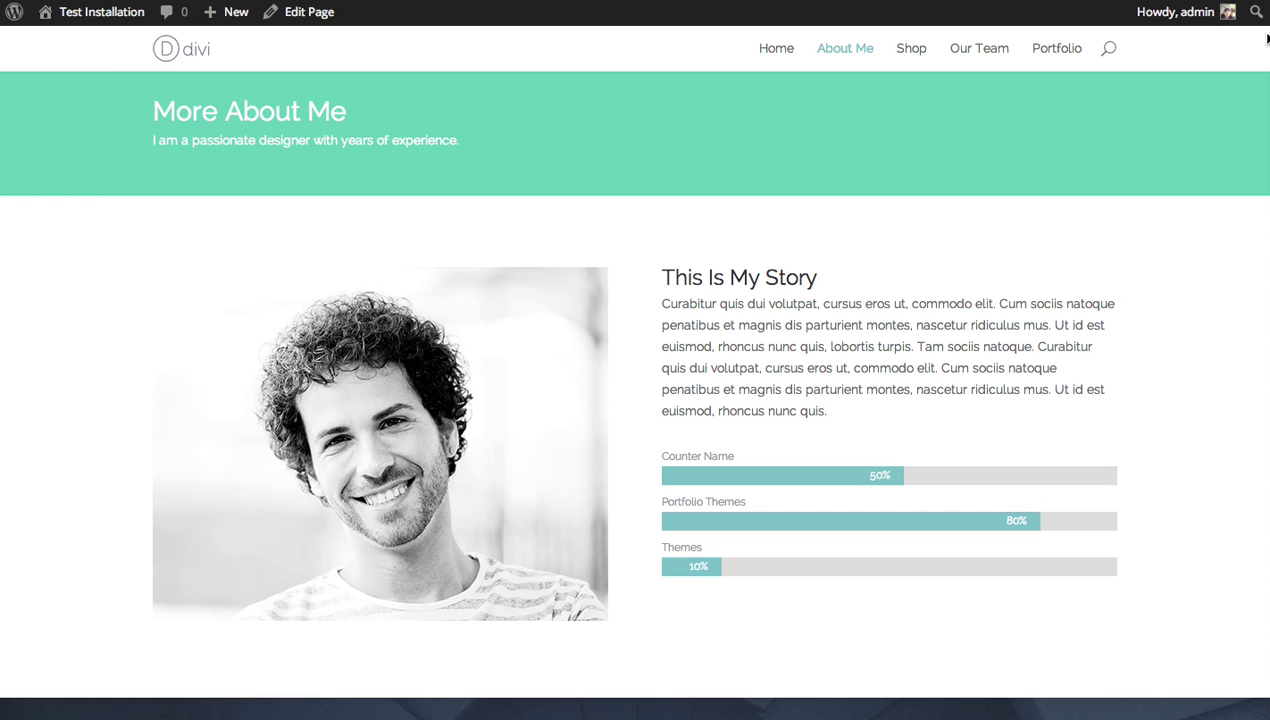
# Scroll the live About Me page down to the Get In Touch banner and back up.
pyautogui.scroll(-1, 635, 390)
pyautogui.scroll(-15, 635, 390)
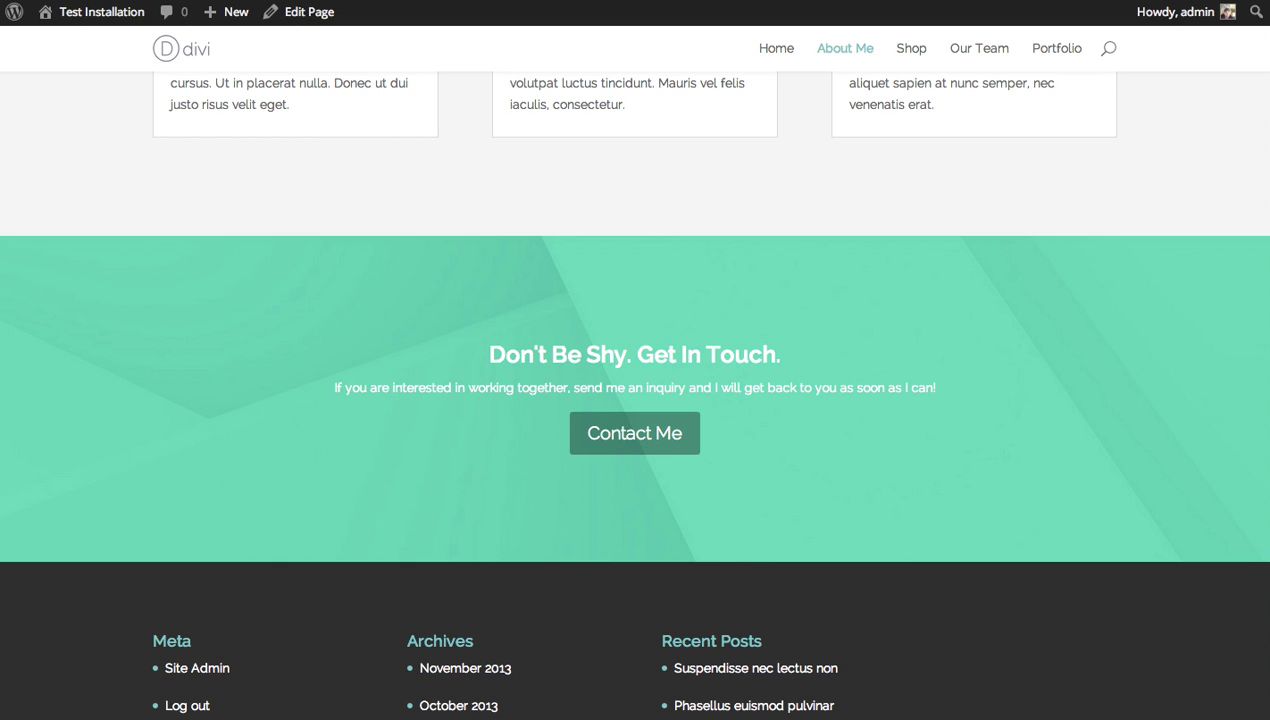
pyautogui.scroll(15, 635, 390)
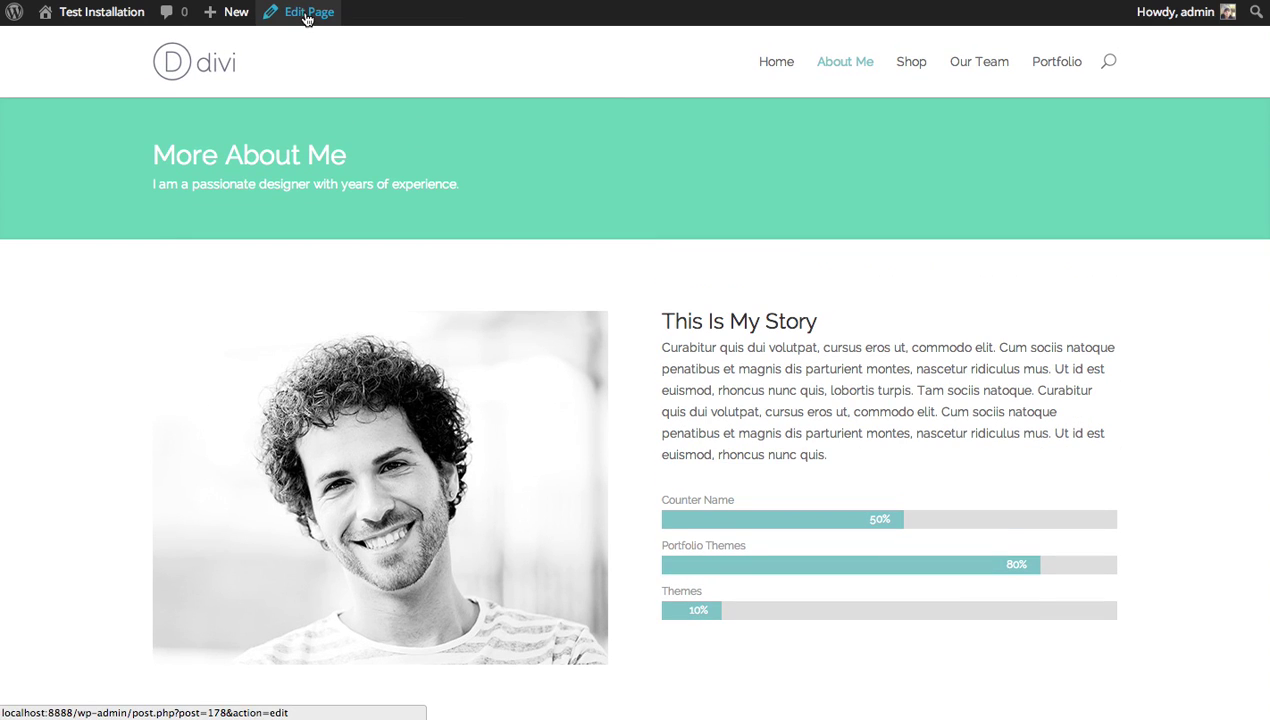
# Edit About Me and delete the Fullwidth Header, image/counters, Blurb and Text/Blog sections.
pyautogui.click(307, 14)
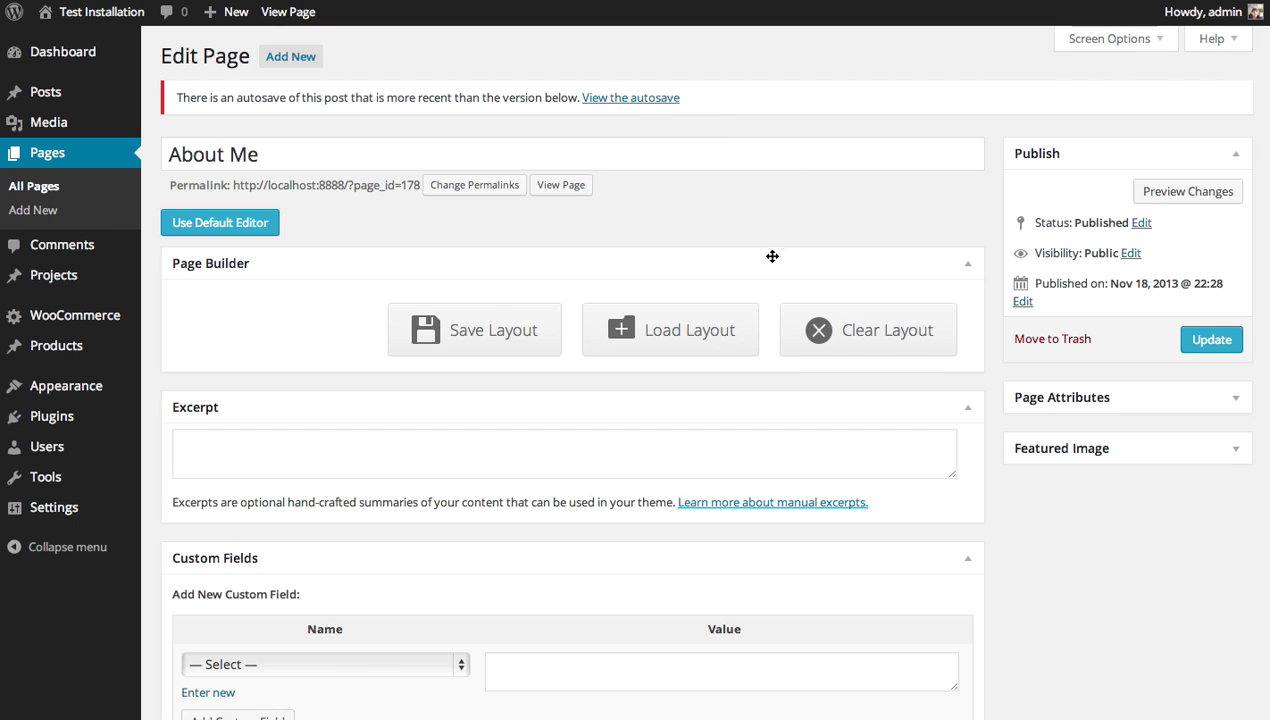
pyautogui.scroll(-3, 950, 280)
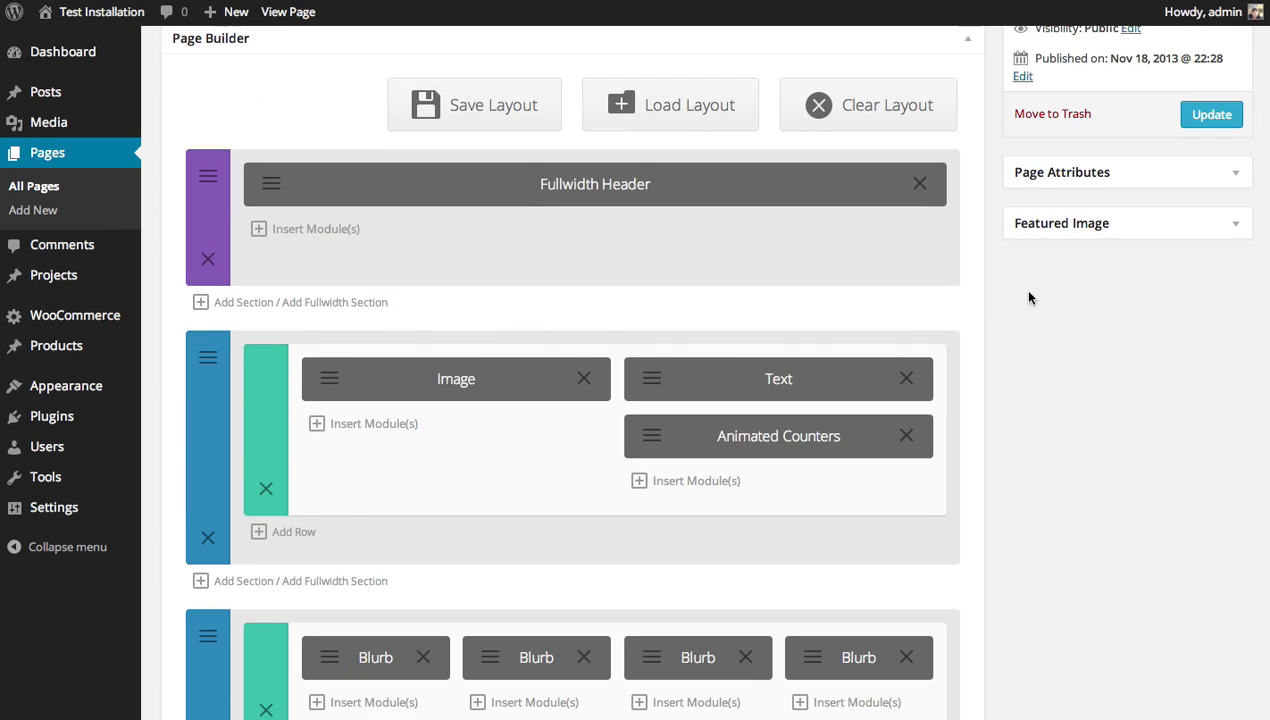
pyautogui.click(207, 270)
pyautogui.click(208, 356)
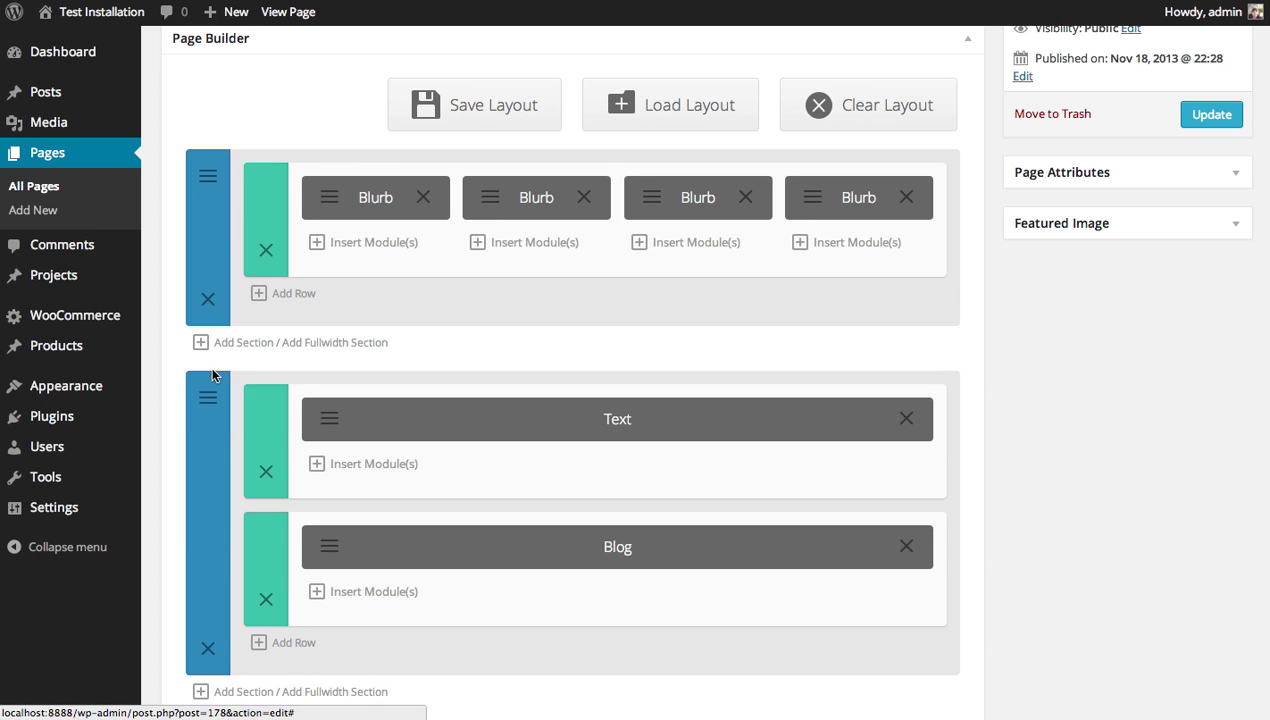
pyautogui.click(208, 301)
pyautogui.click(209, 424)
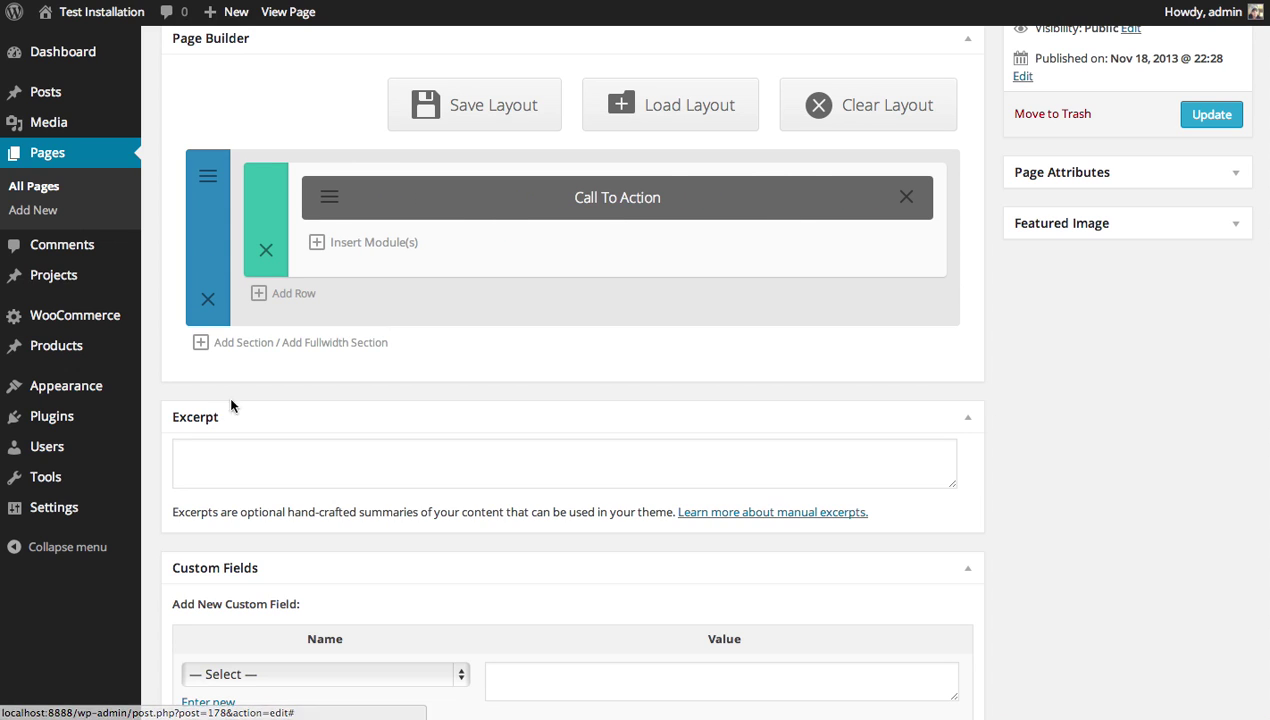
pyautogui.scroll(2, 283, 363)
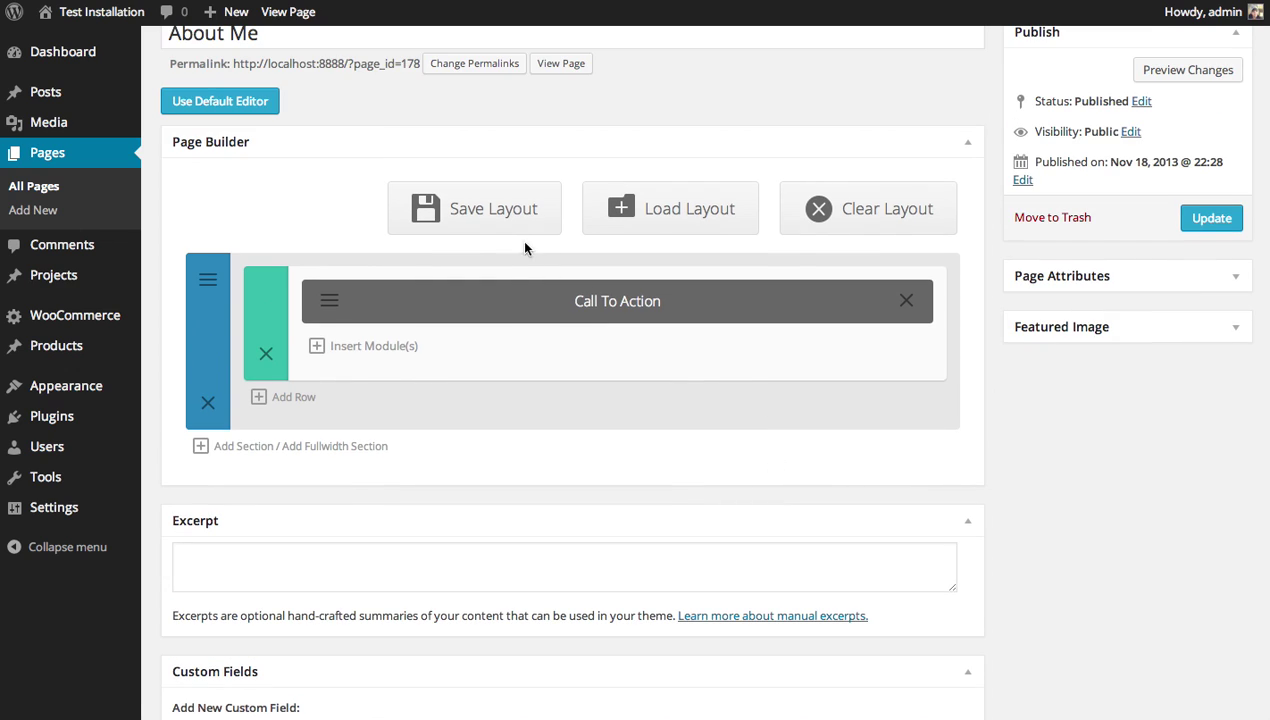
# Save the remaining Call To Action section as a layout named 'CTA'.
pyautogui.click(485, 215)
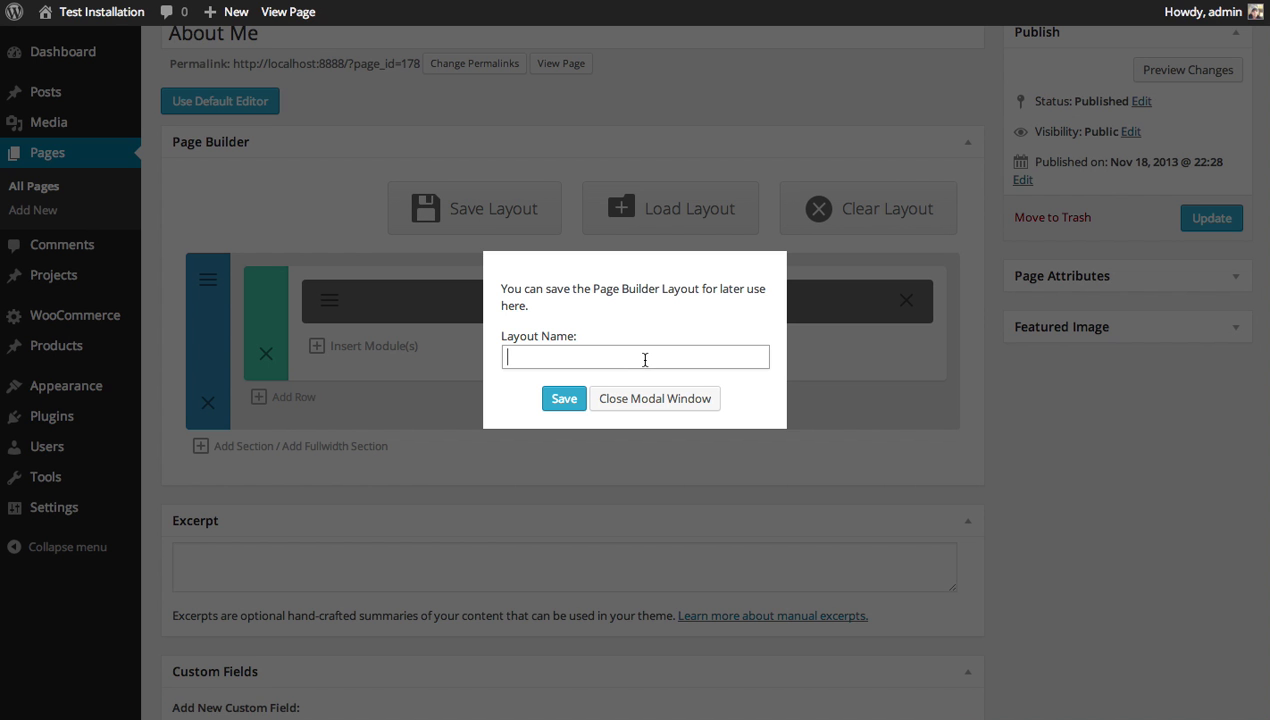
pyautogui.write('CTA')
pyautogui.click(564, 399)
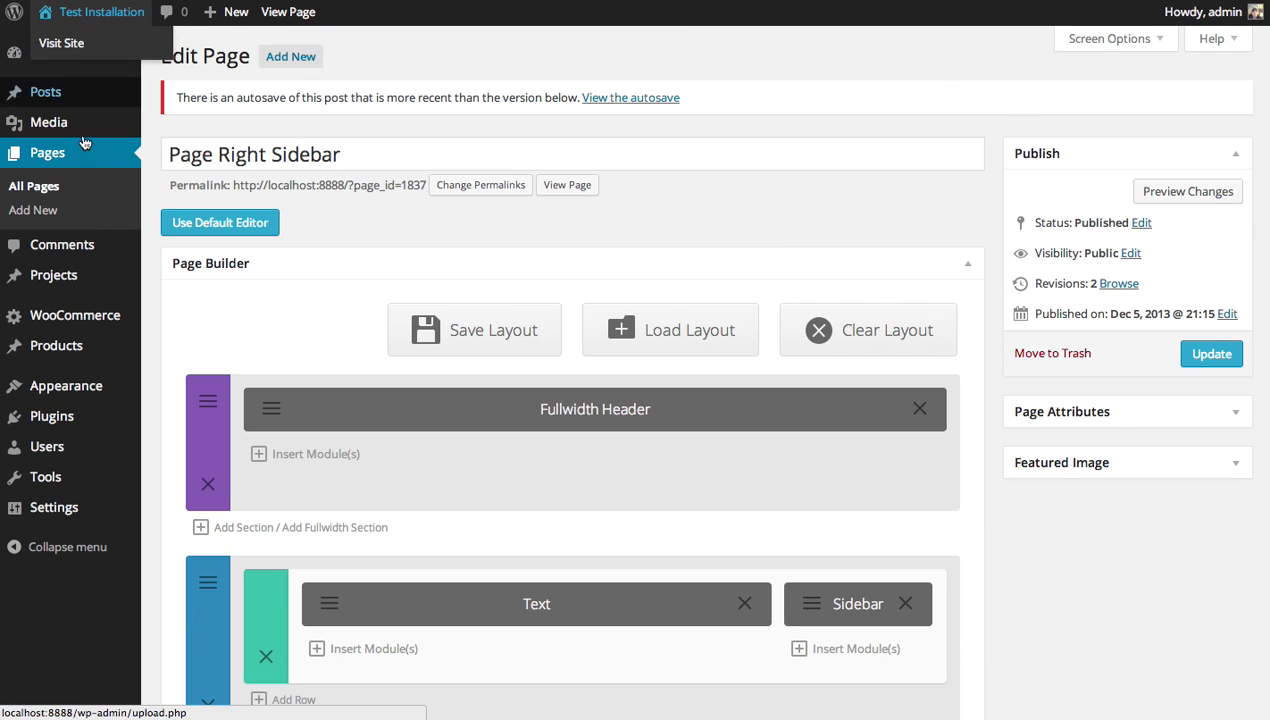
# Load the CTA layout into Page Right Sidebar with 'Replace the existing content' unchecked.
pyautogui.scroll(-5, 400, 215)
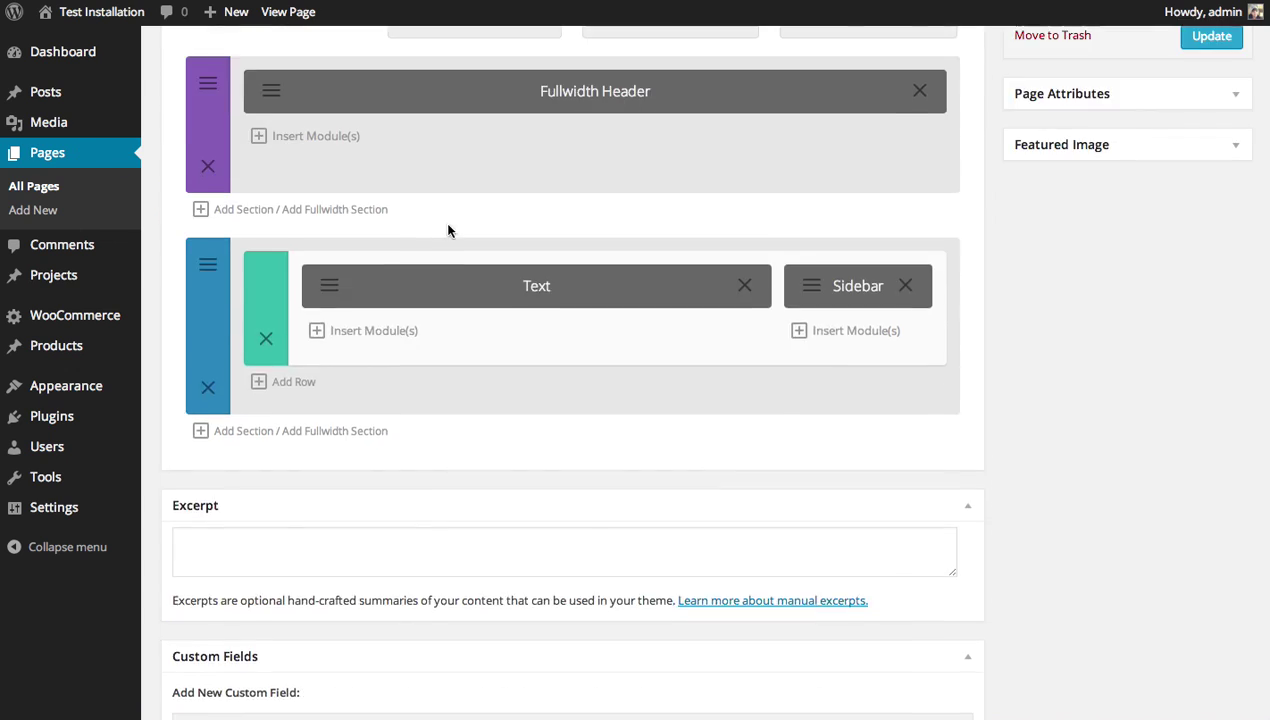
pyautogui.scroll(5, 420, 228)
pyautogui.scroll(-4, 400, 220)
pyautogui.scroll(1, 382, 368)
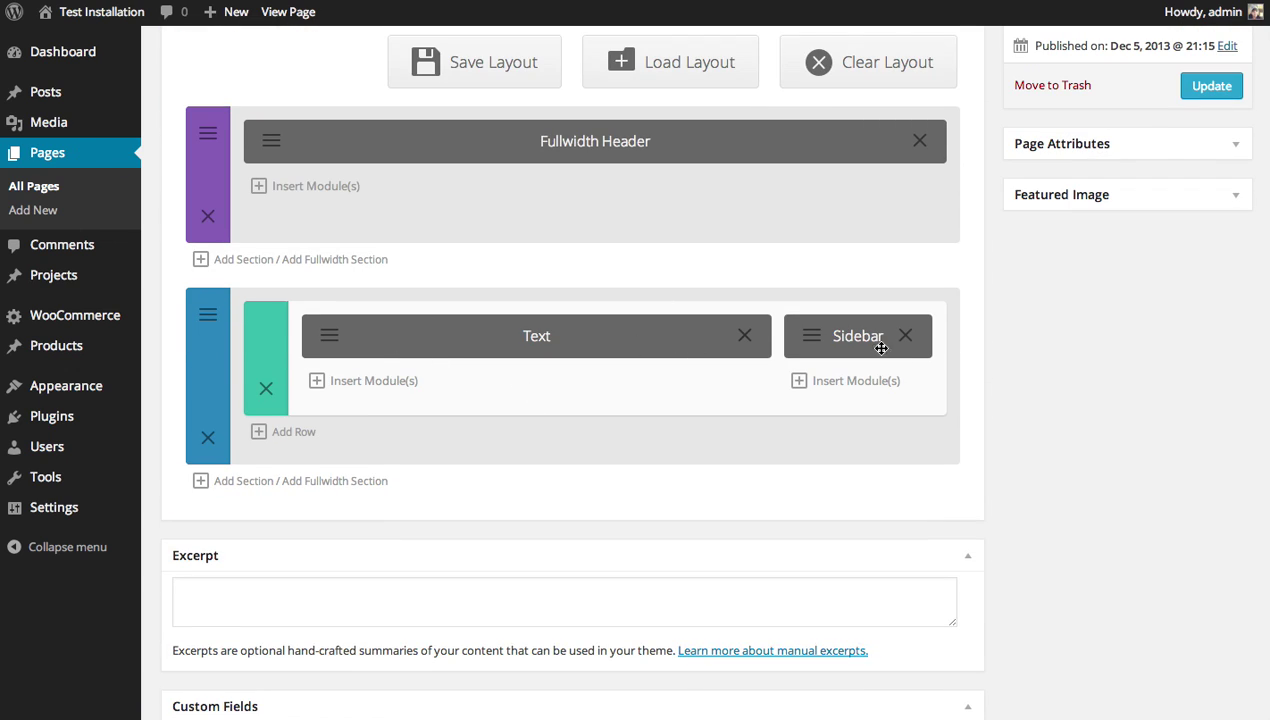
pyautogui.scroll(3, 893, 343)
pyautogui.scroll(-1, 714, 351)
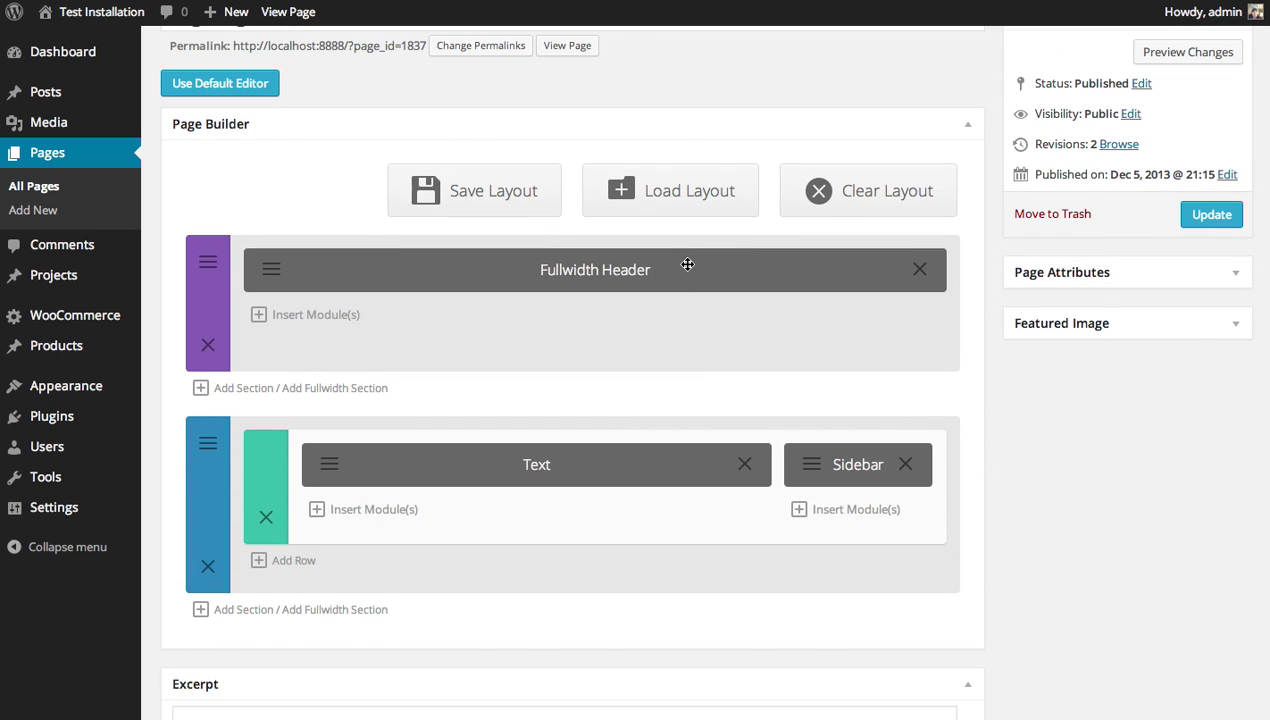
pyautogui.click(689, 196)
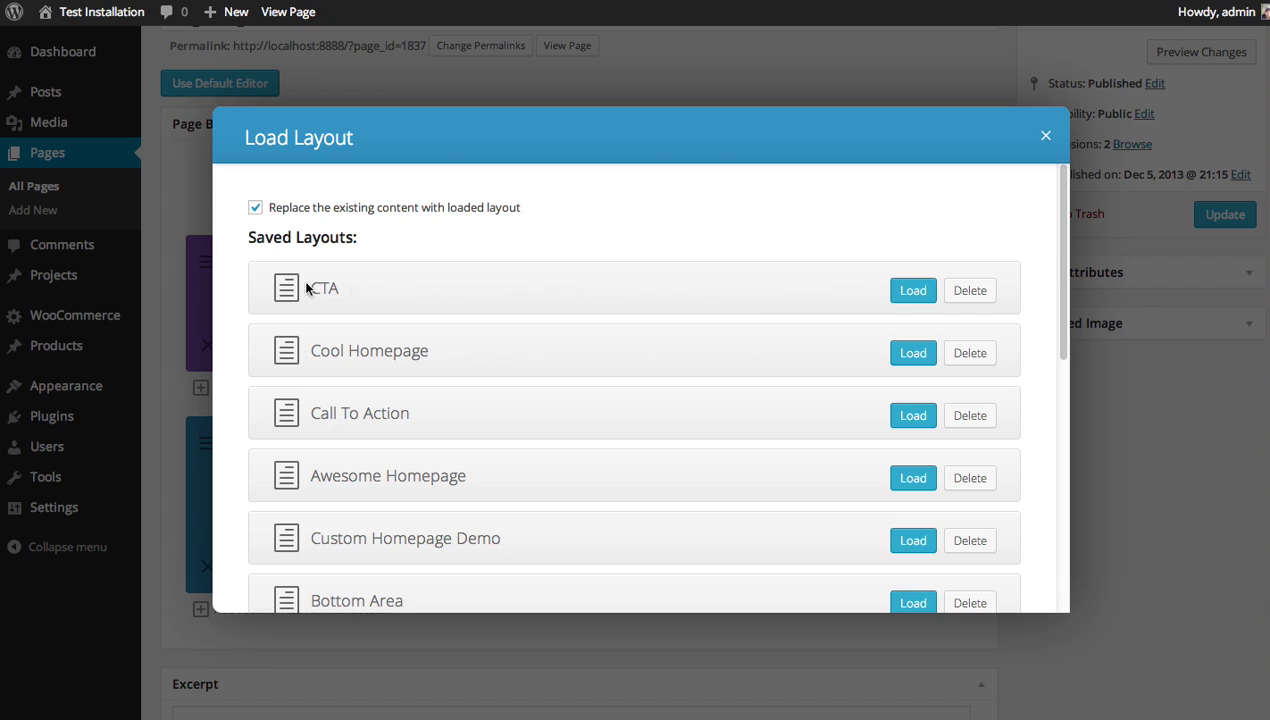
pyautogui.click(255, 208)
pyautogui.click(910, 293)
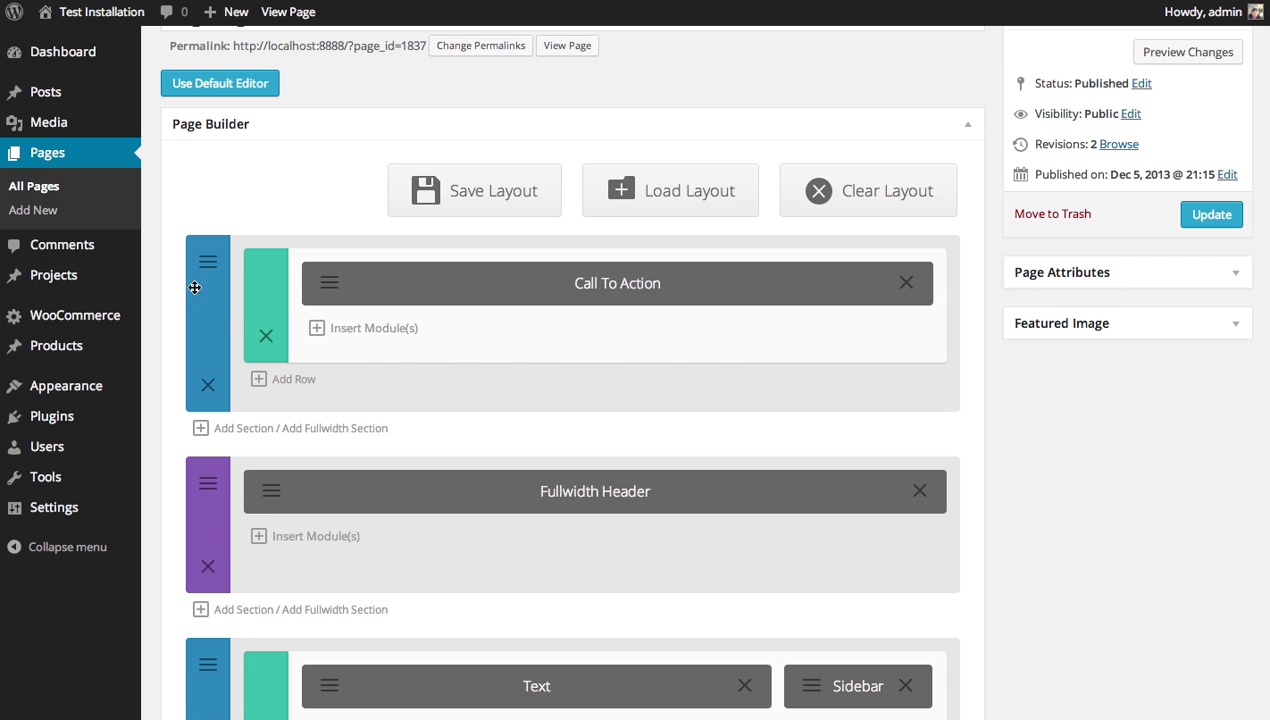
# Drag the Call To Action section below the Text/Sidebar section at the bottom.
pyautogui.moveTo(204, 261); pyautogui.dragTo(652, 448)
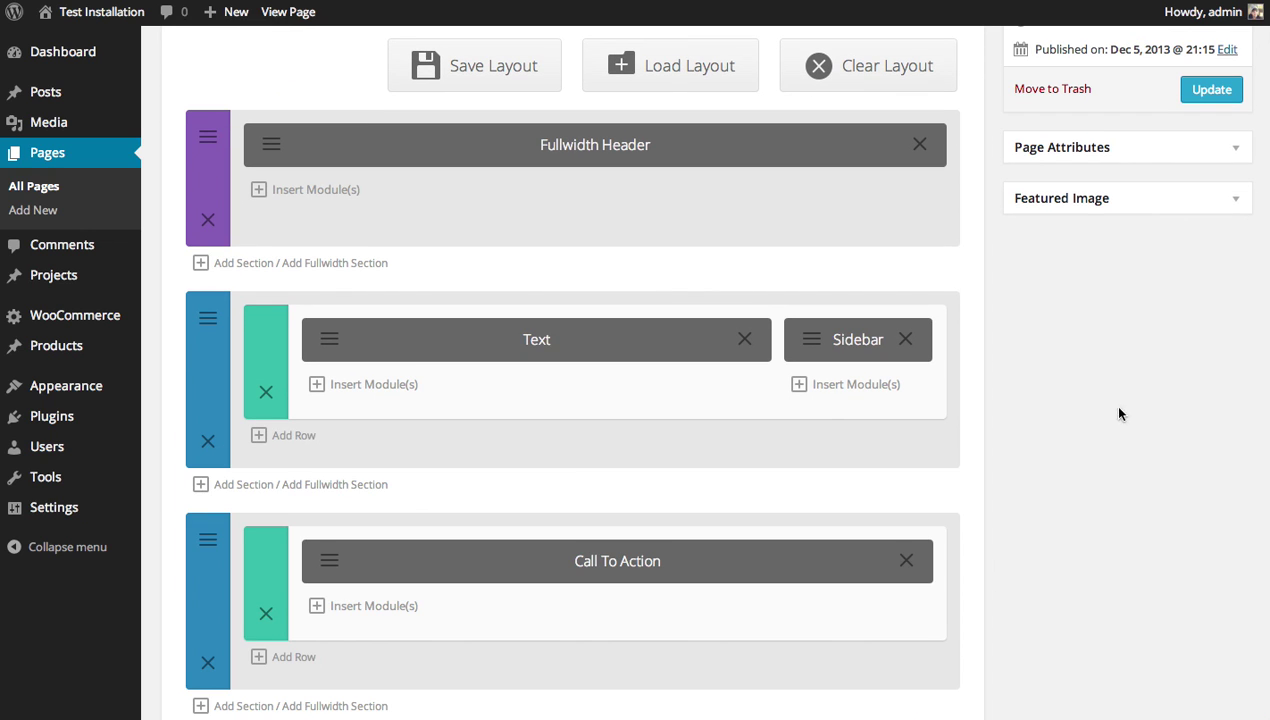
pyautogui.scroll(4, 1126, 418)
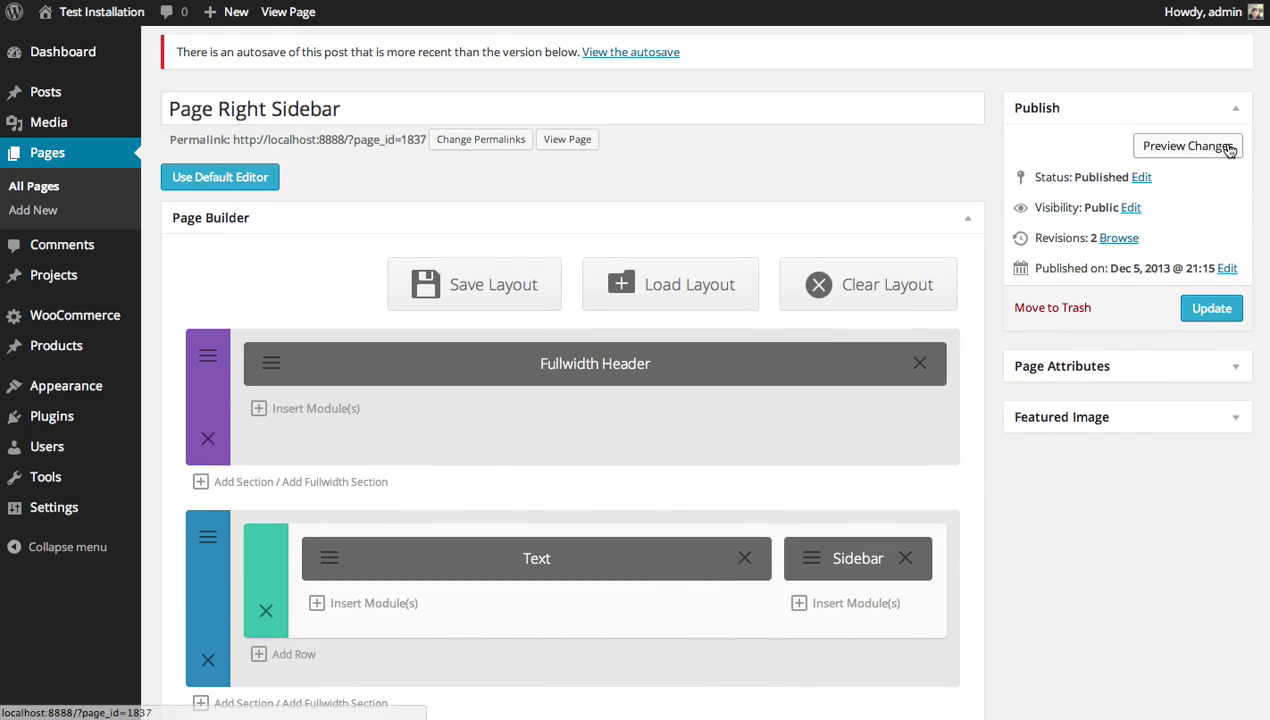
# Preview Page With Right Sidebar and check the Get In Touch banner below its content.
pyautogui.click(1229, 148)
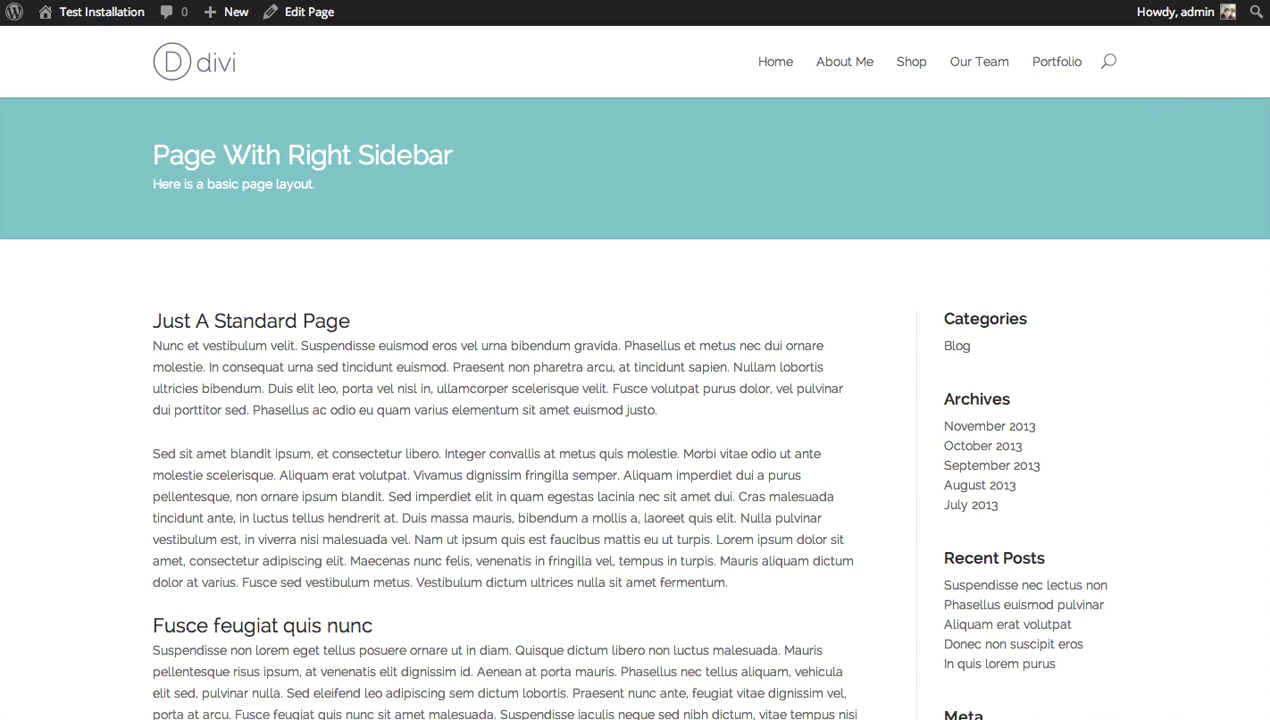
pyautogui.scroll(-15, 1058, 468)
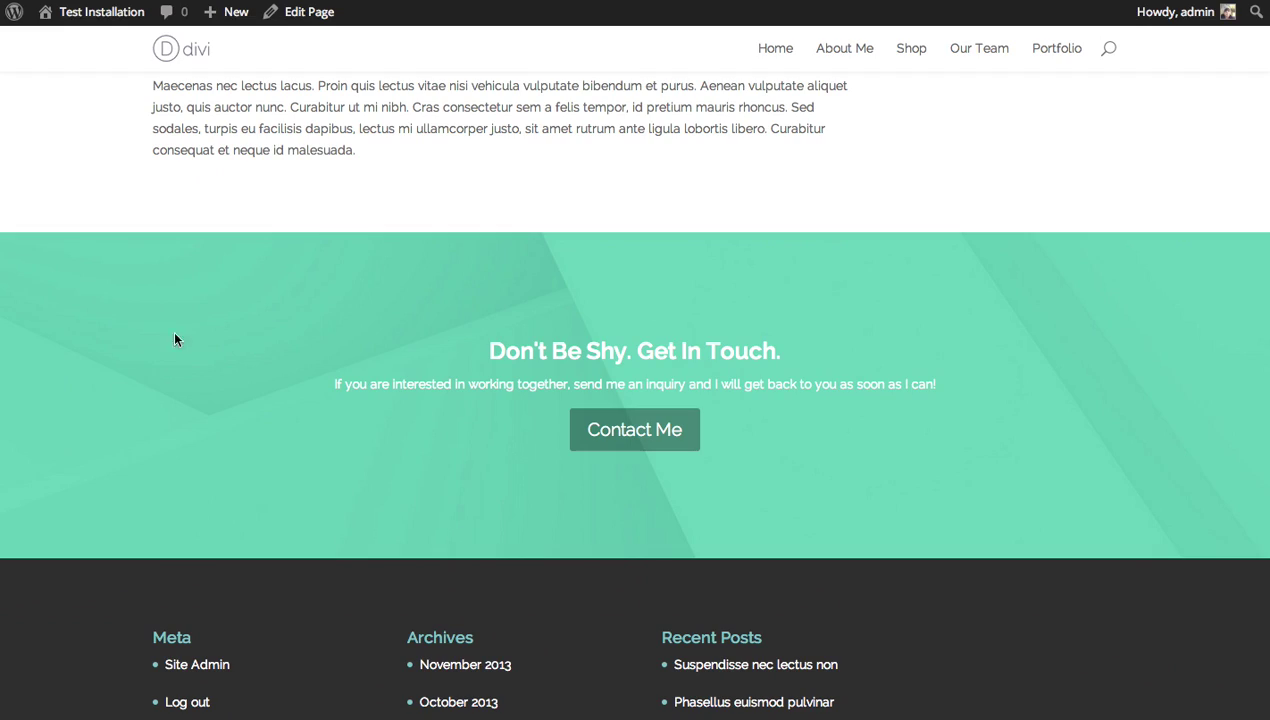
pyautogui.scroll(10, 635, 396)
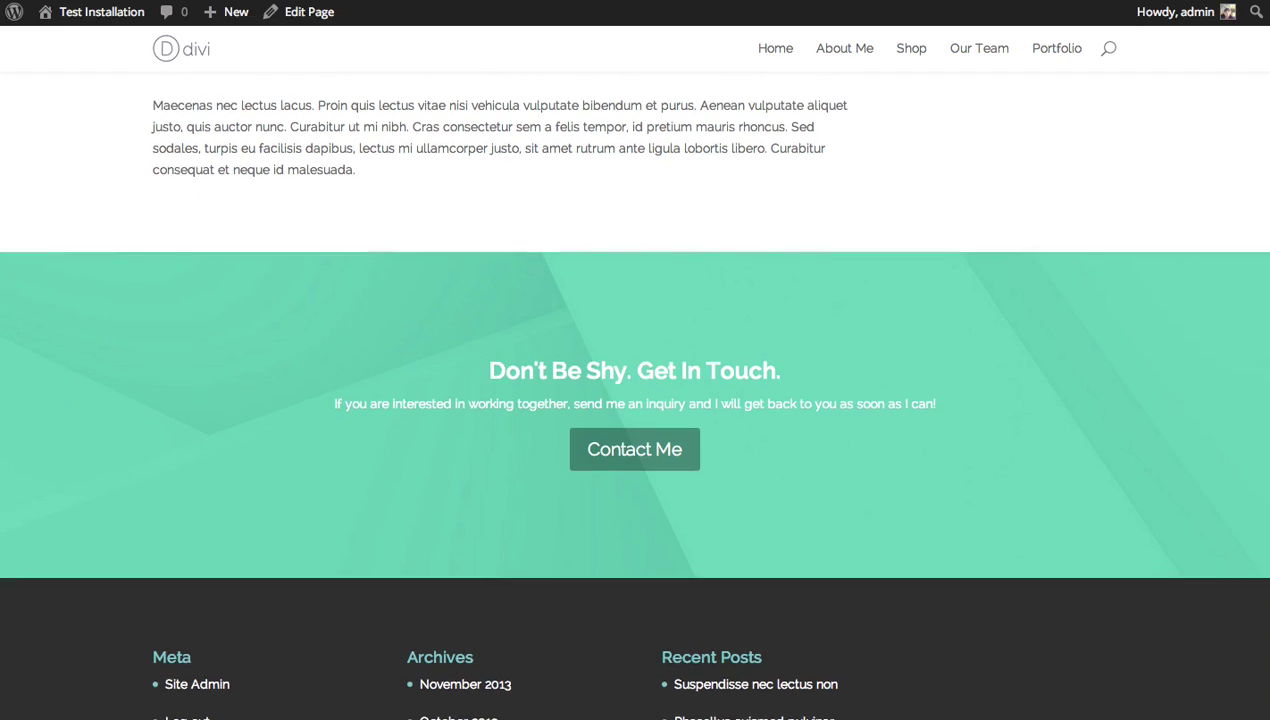
pyautogui.scroll(3, 635, 396)
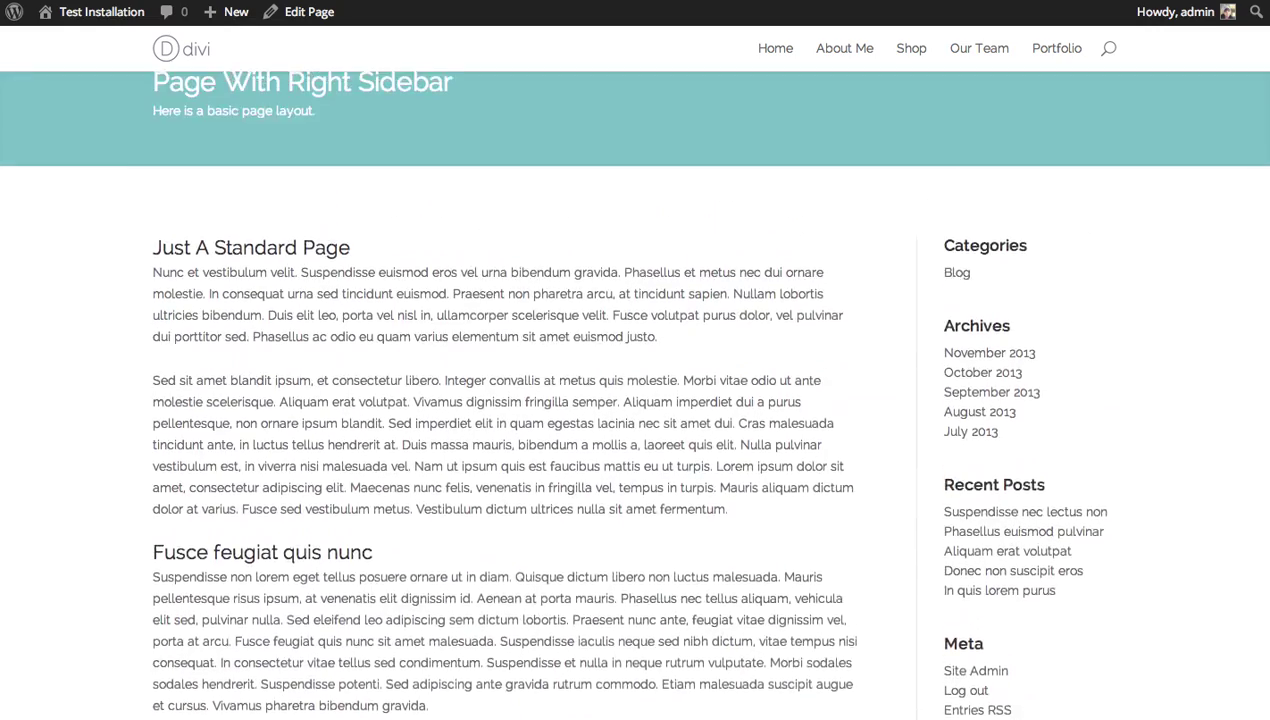